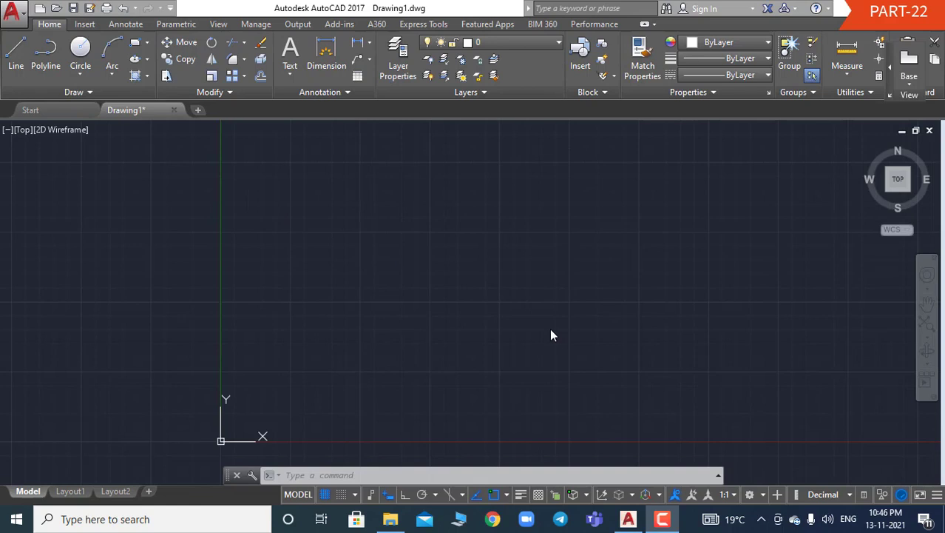
# Draw a 1000 by 500 rectangle with its first corner at 200,200
pyautogui.click(326, 477)
pyautogui.press('Escape')
pyautogui.press('Escape')
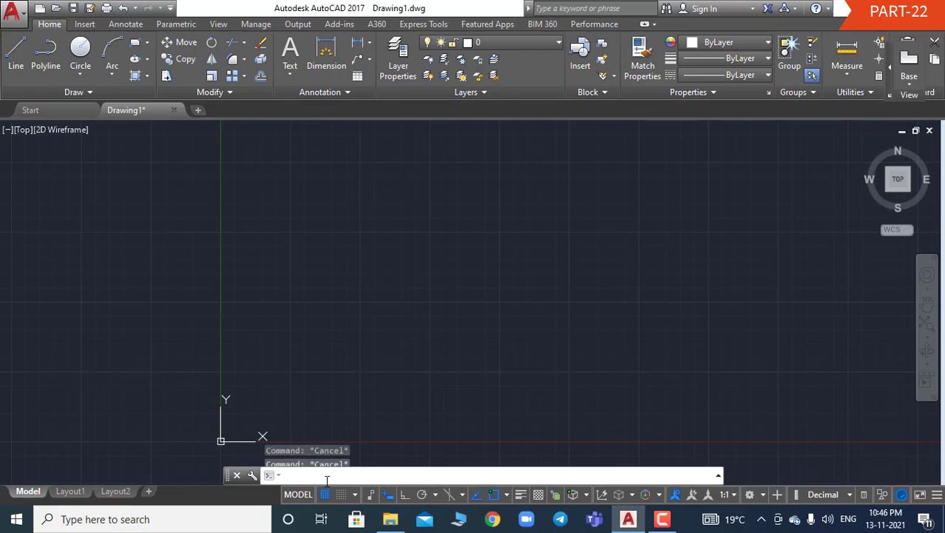
pyautogui.press('Escape')
pyautogui.write('re')
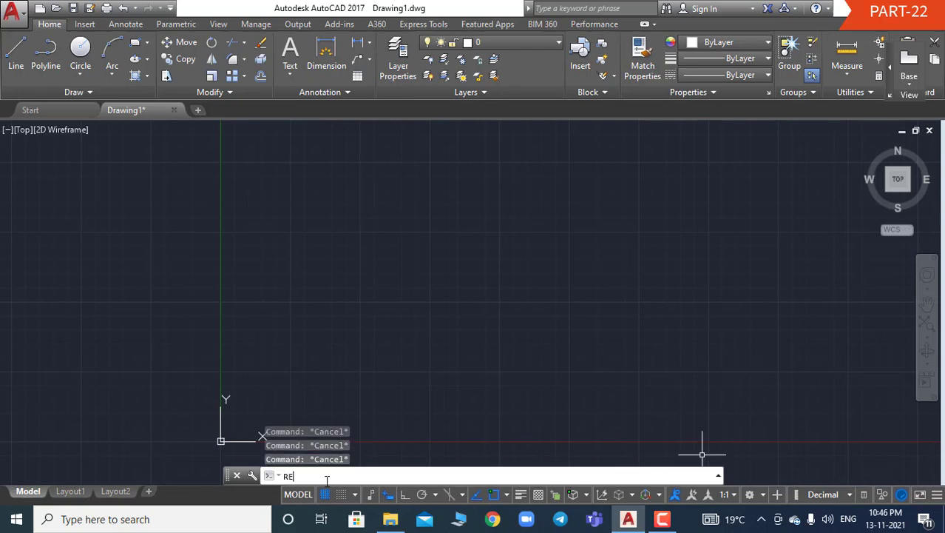
pyautogui.write('c')
pyautogui.press('Return')
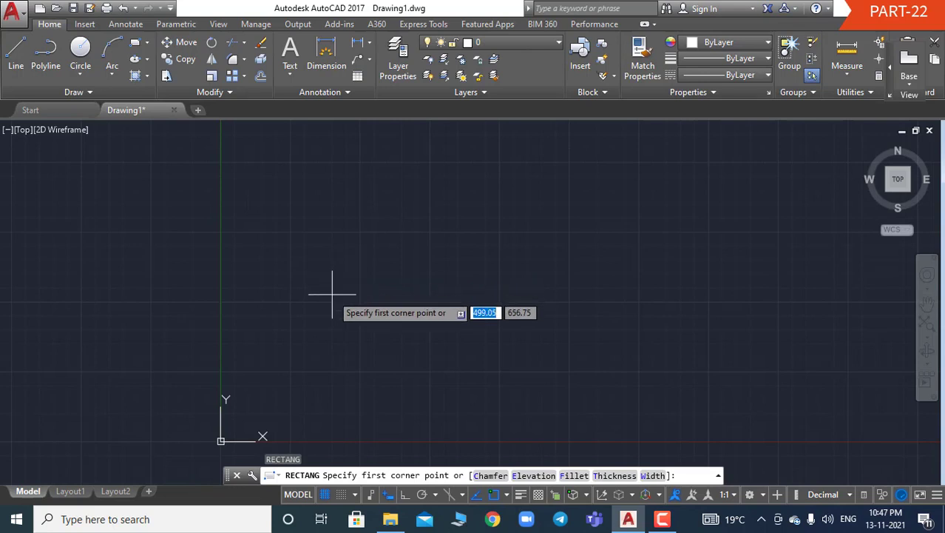
pyautogui.write('200')
pyautogui.press('Tab')
pyautogui.write('200')
pyautogui.press('Return')
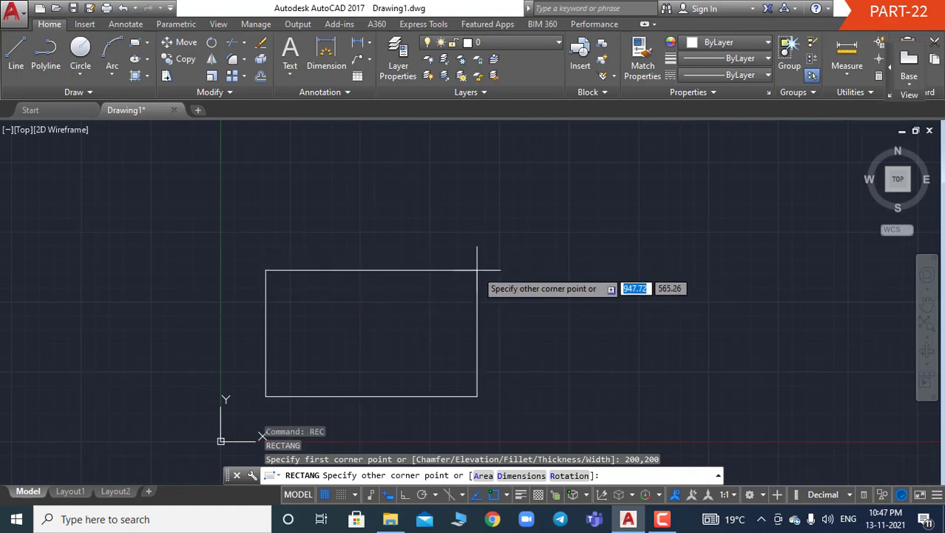
pyautogui.write('100')
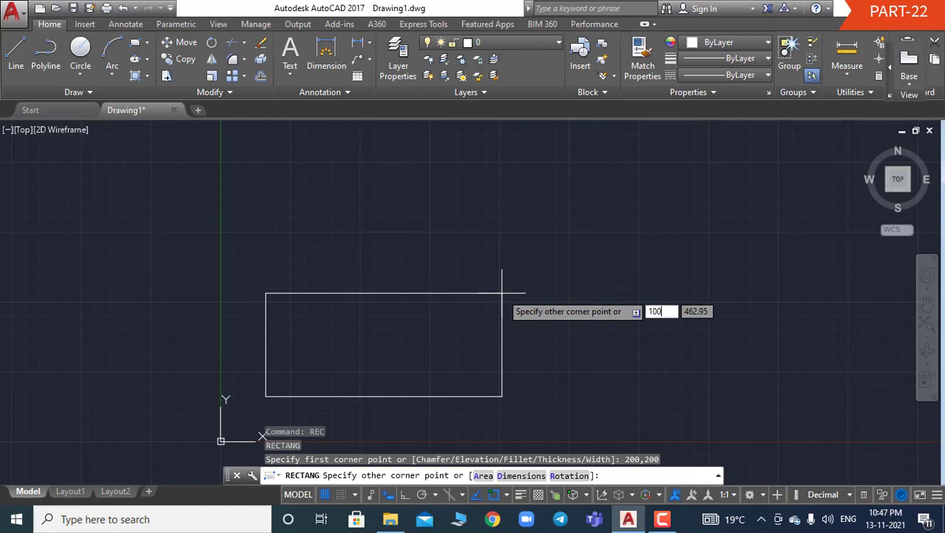
pyautogui.write('0')
pyautogui.press('Tab')
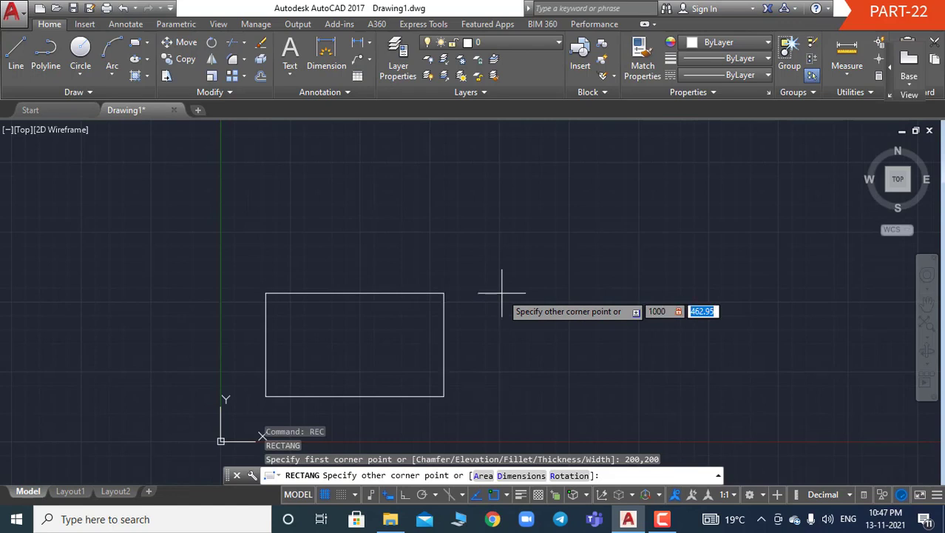
pyautogui.write('500')
pyautogui.press('Return')
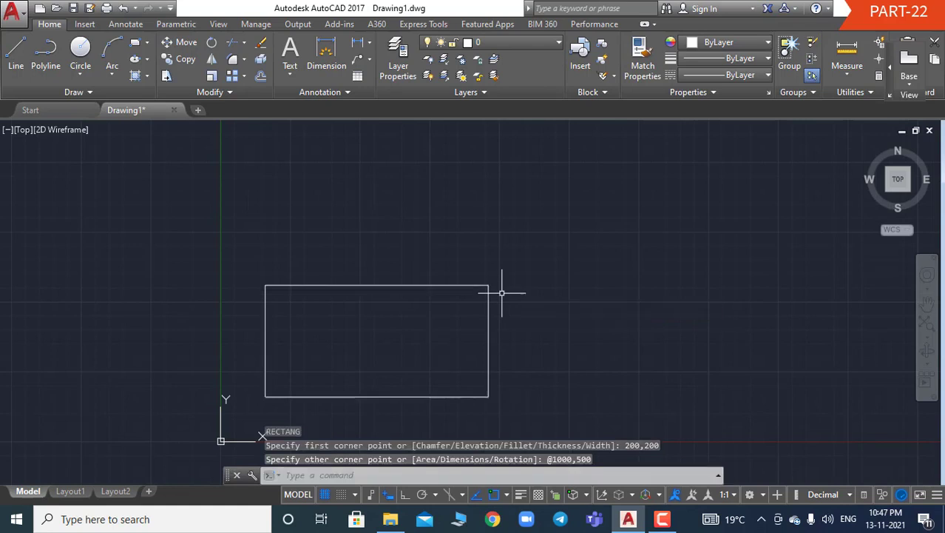
# Run ZOOM All so the whole rectangle fills the view
pyautogui.press('Escape')
pyautogui.press('Escape')
pyautogui.press('Escape')
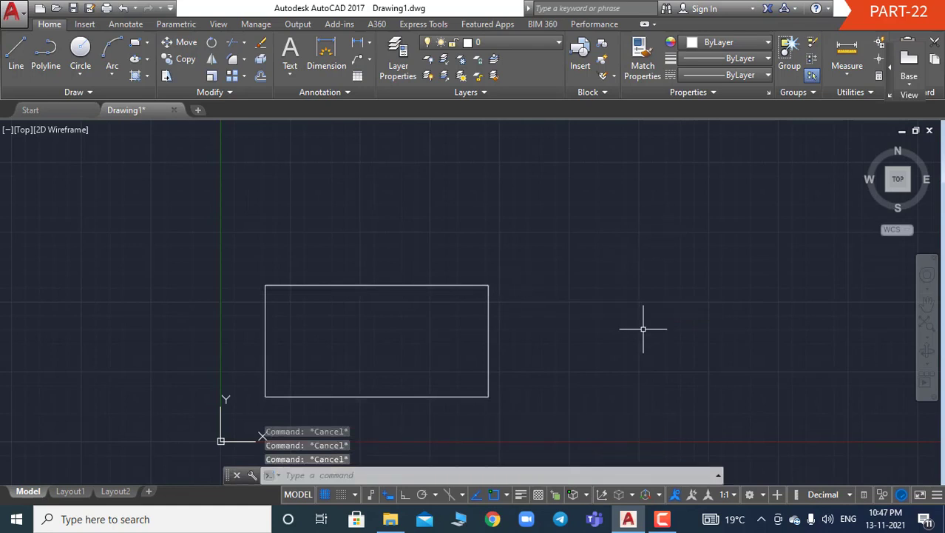
pyautogui.write('z')
pyautogui.press('Return')
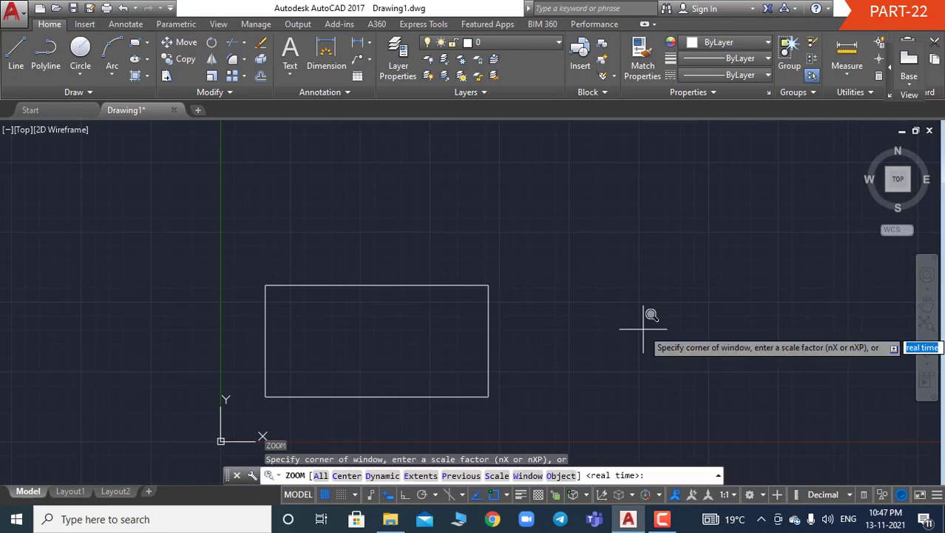
pyautogui.write('a')
pyautogui.press('Return')
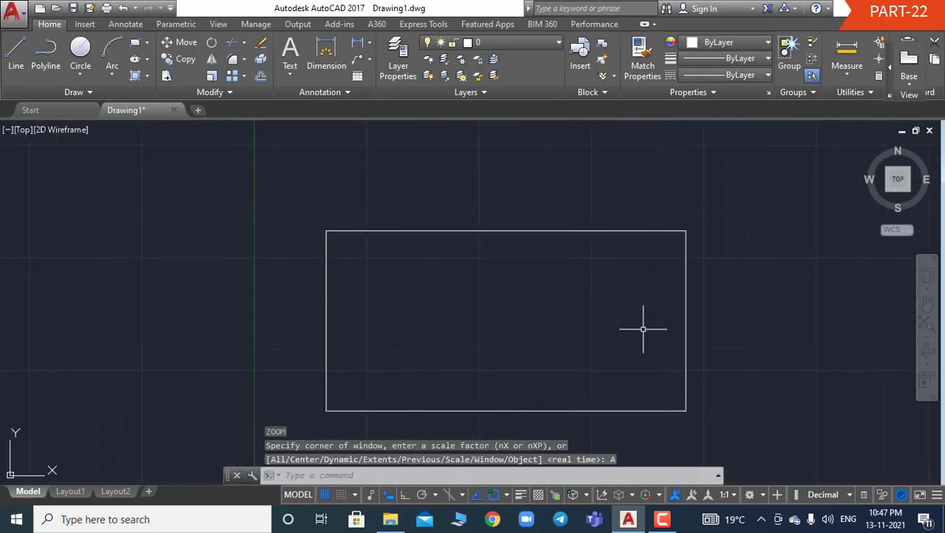
pyautogui.press('Escape')
pyautogui.press('Escape')
pyautogui.press('Escape')
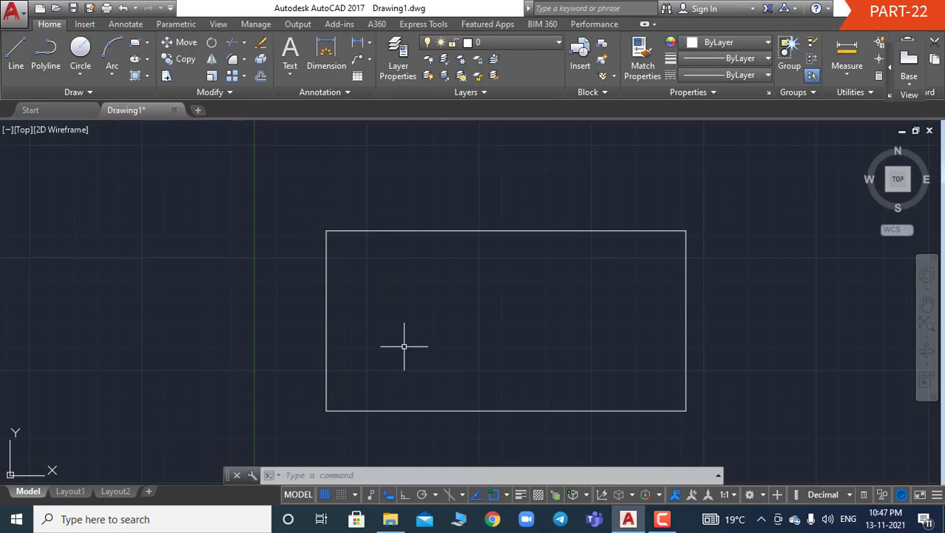
# Fillet the top and left edges at radius 5, then zoom in to inspect the corner
pyautogui.write('FILLET')
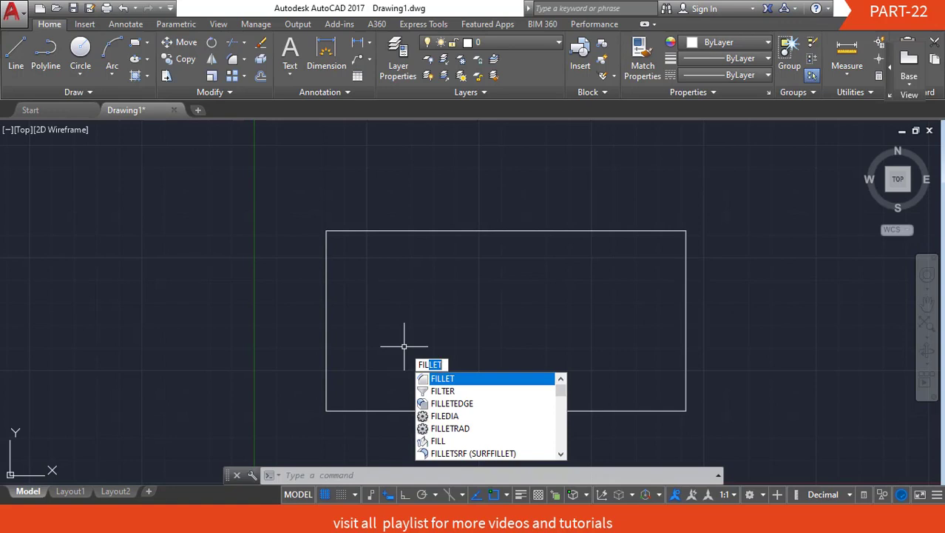
pyautogui.press('Return')
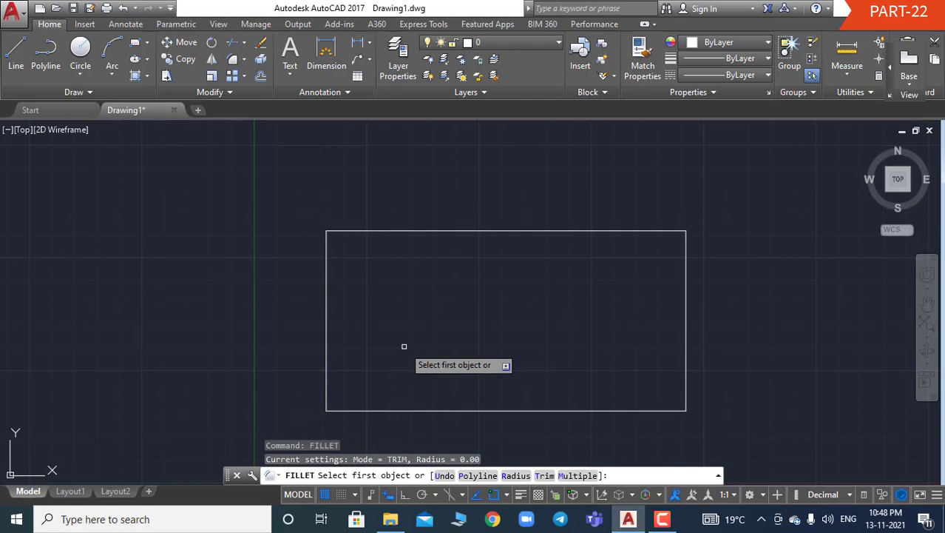
pyautogui.click(343, 231)
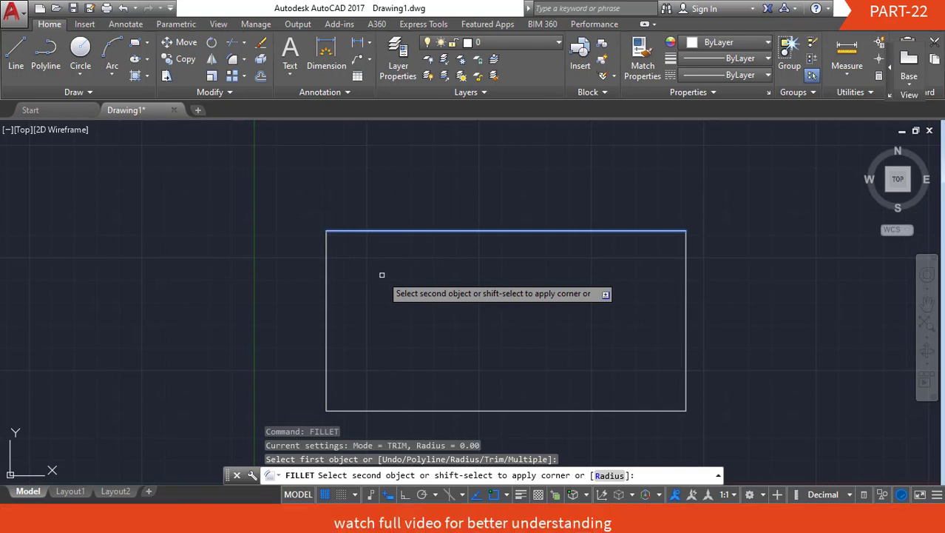
pyautogui.write('R')
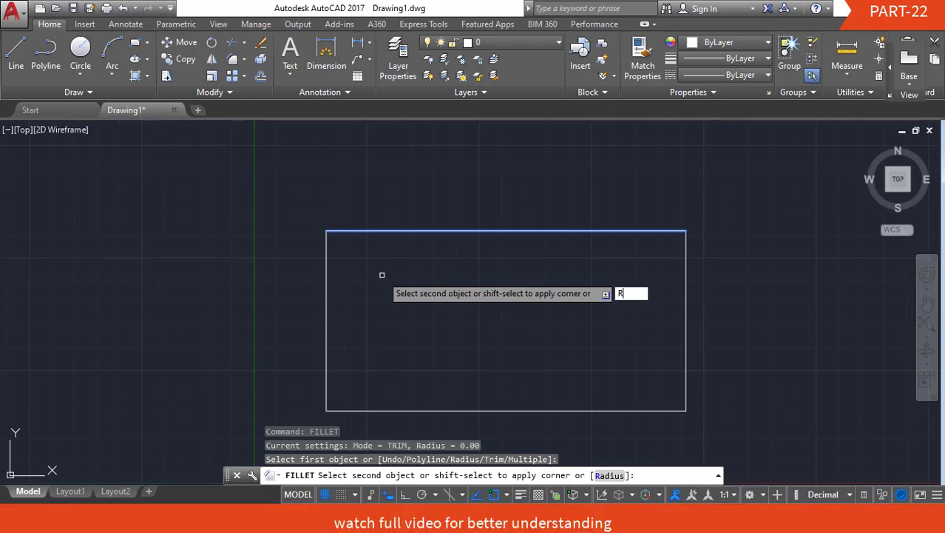
pyautogui.press('Return')
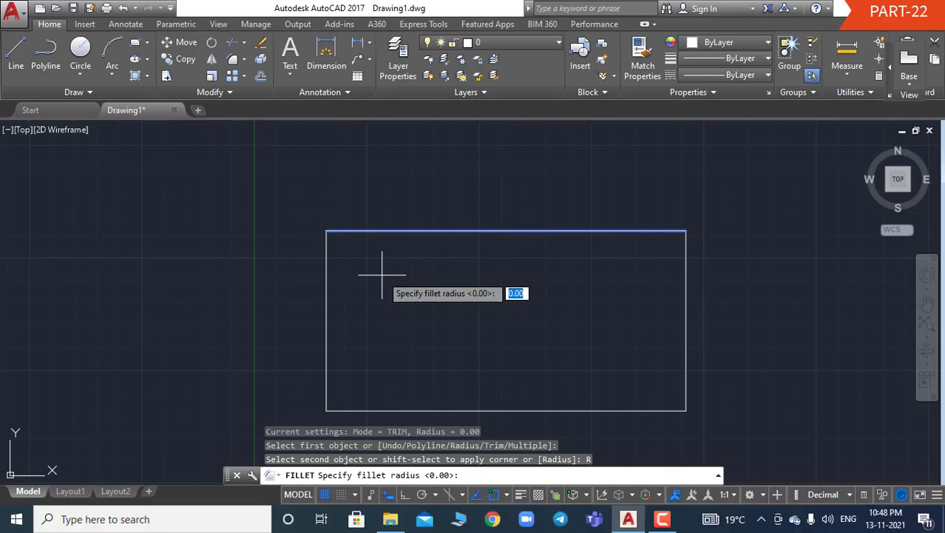
pyautogui.write('5')
pyautogui.press('Return')
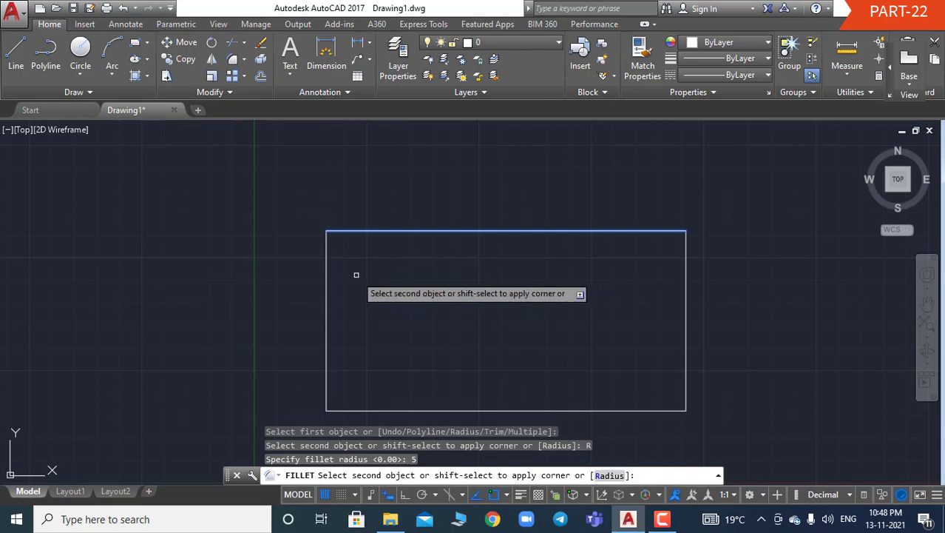
pyautogui.click(324, 247)
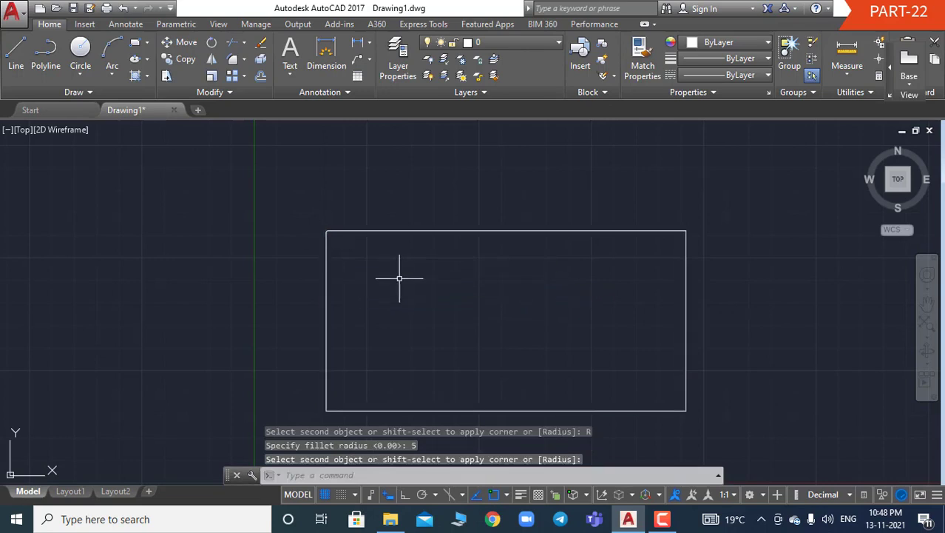
pyautogui.scroll(5, 335, 236)
pyautogui.scroll(2, 337, 238)
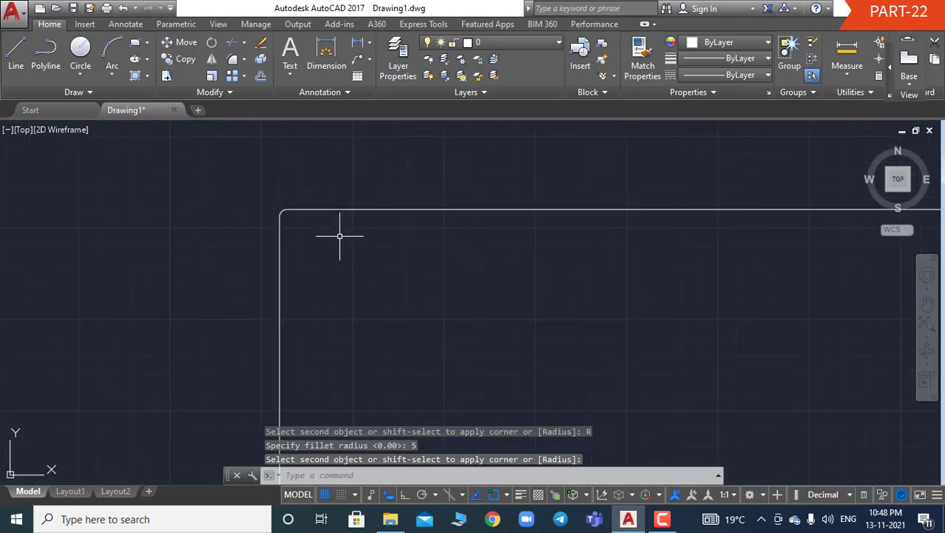
pyautogui.scroll(1, 342, 238)
pyautogui.scroll(2, 321, 237)
pyautogui.scroll(-1, 215, 172)
pyautogui.scroll(1, 216, 170)
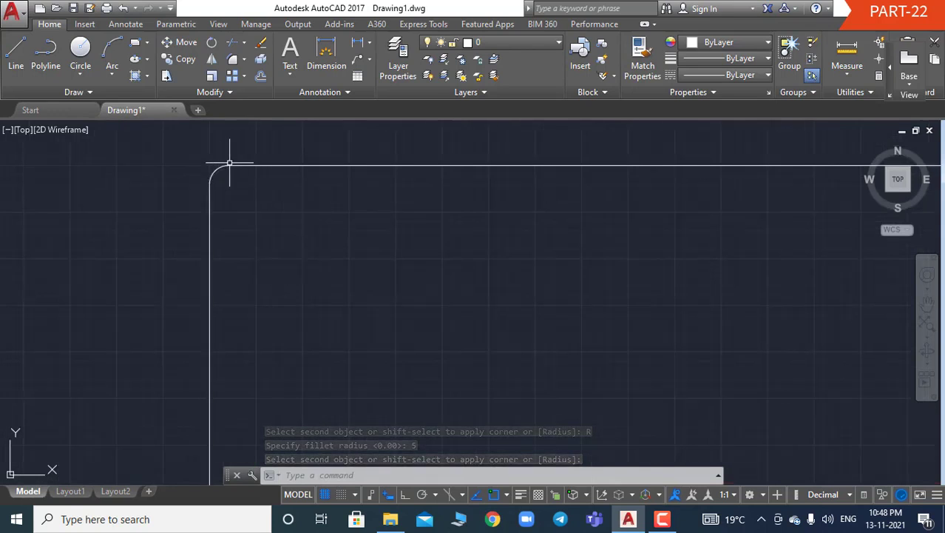
pyautogui.scroll(-1, 221, 176)
pyautogui.scroll(1, 222, 173)
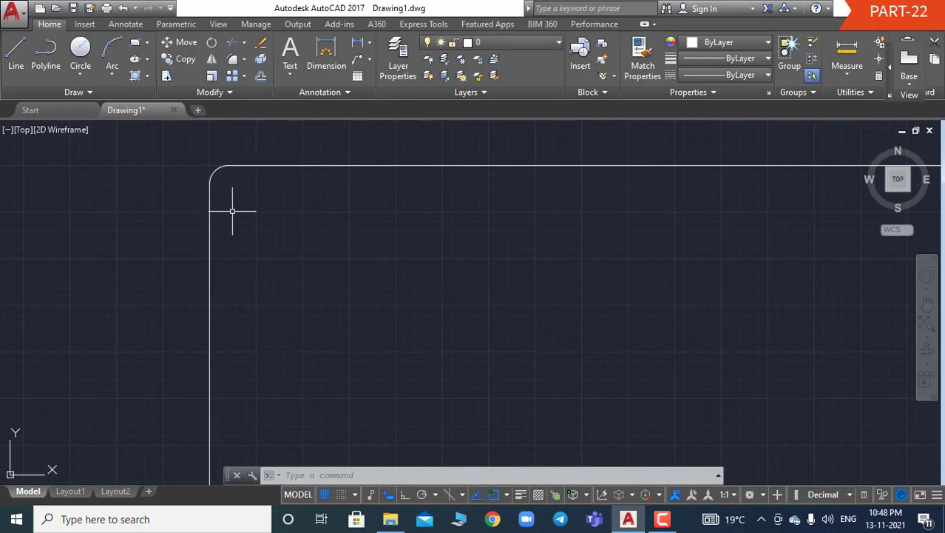
pyautogui.scroll(-4, 244, 208)
pyautogui.scroll(-3, 292, 222)
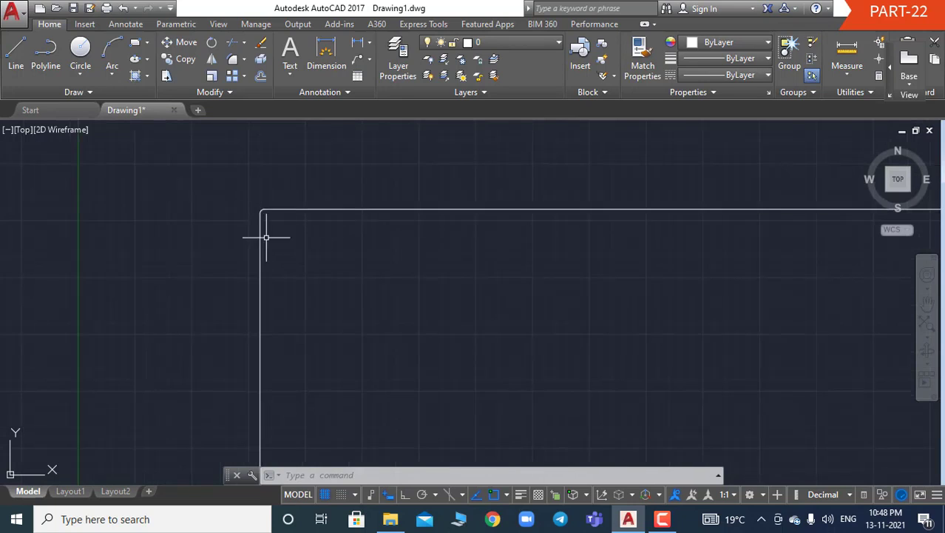
pyautogui.scroll(2, 292, 214)
pyautogui.scroll(-1, 321, 238)
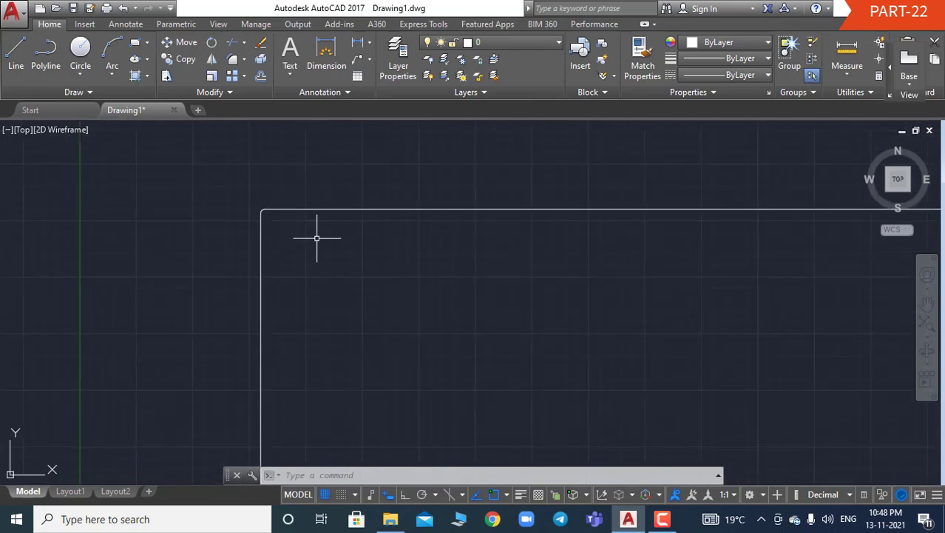
pyautogui.scroll(-4, 338, 315)
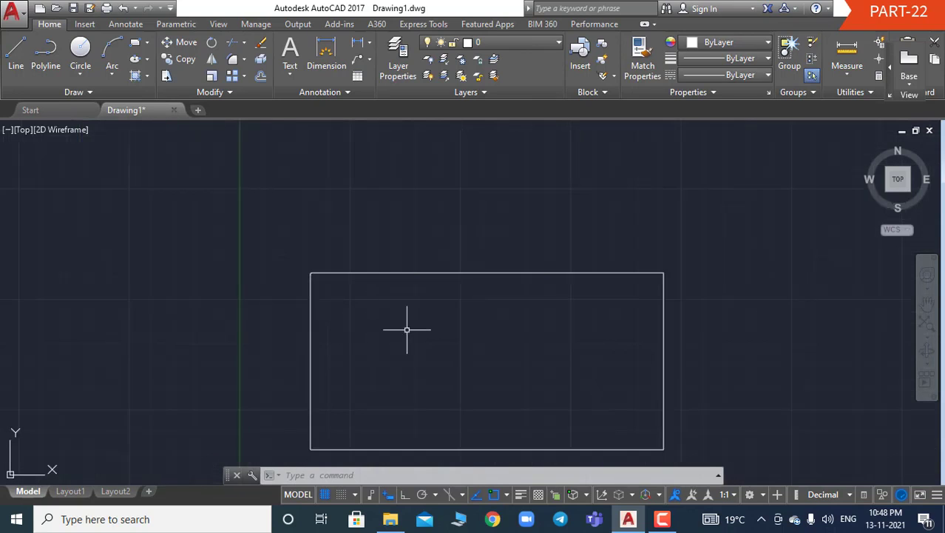
# Undo the recent zoom steps to return to the full rectangle view
pyautogui.hotkey('ctrl', 'z')
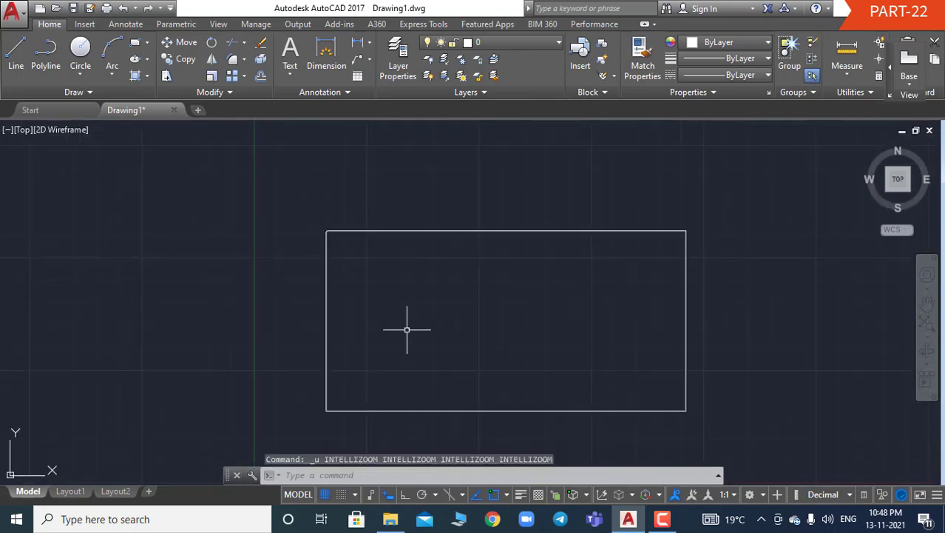
pyautogui.hotkey('ctrl', 'z')
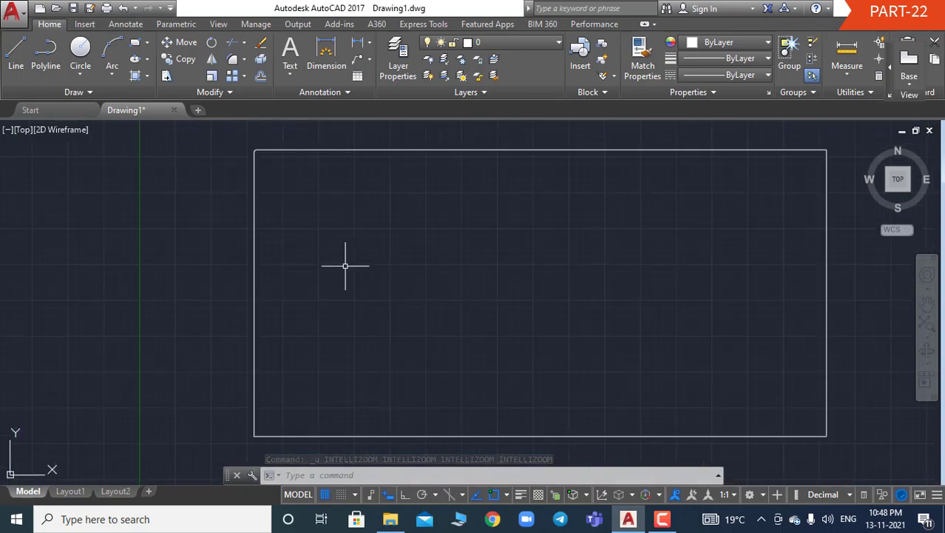
pyautogui.hotkey('ctrl', 'z')
pyautogui.hotkey('ctrl', 'z')
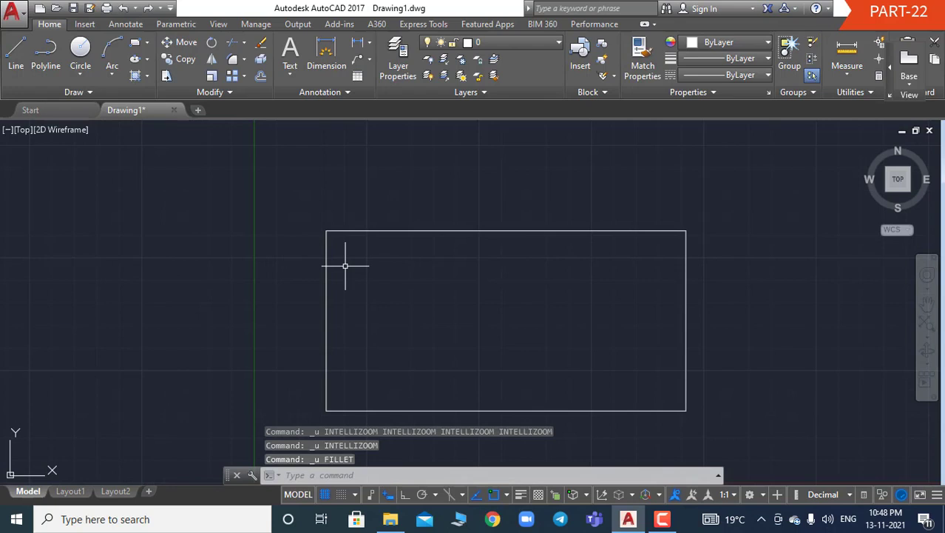
pyautogui.scroll(5, 346, 259)
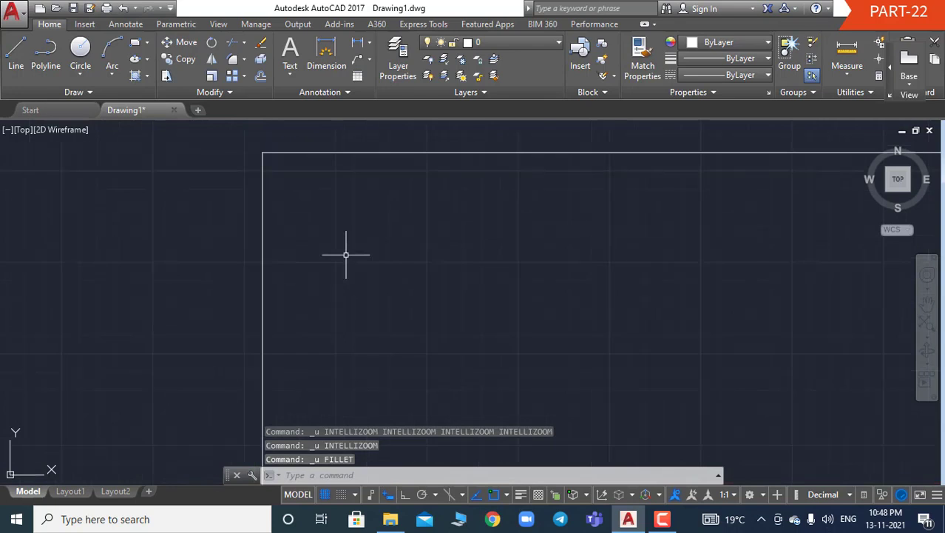
pyautogui.scroll(-2, 346, 255)
pyautogui.press('Escape')
pyautogui.press('Escape')
pyautogui.press('Escape')
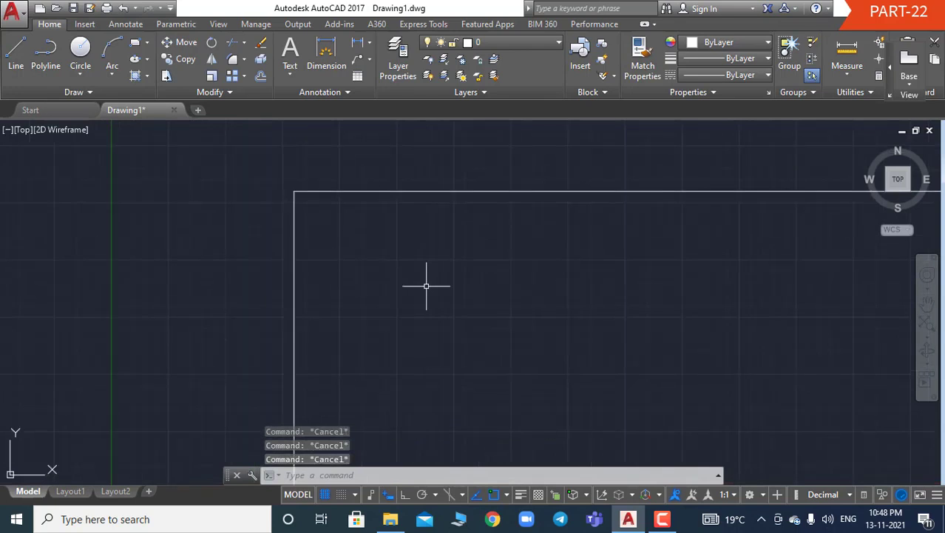
# Refillet the top-left corner at radius 50, picking the top then the left edge
pyautogui.write('fil')
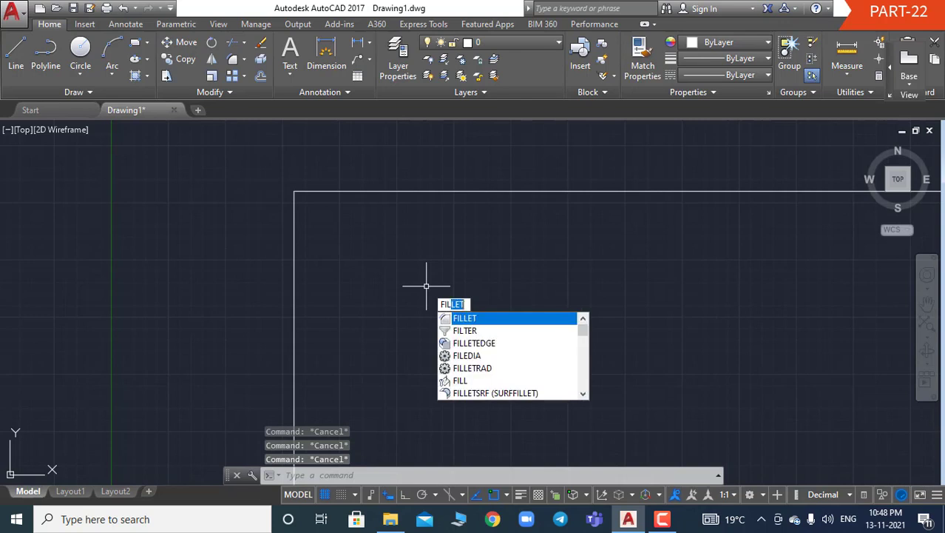
pyautogui.press('Return')
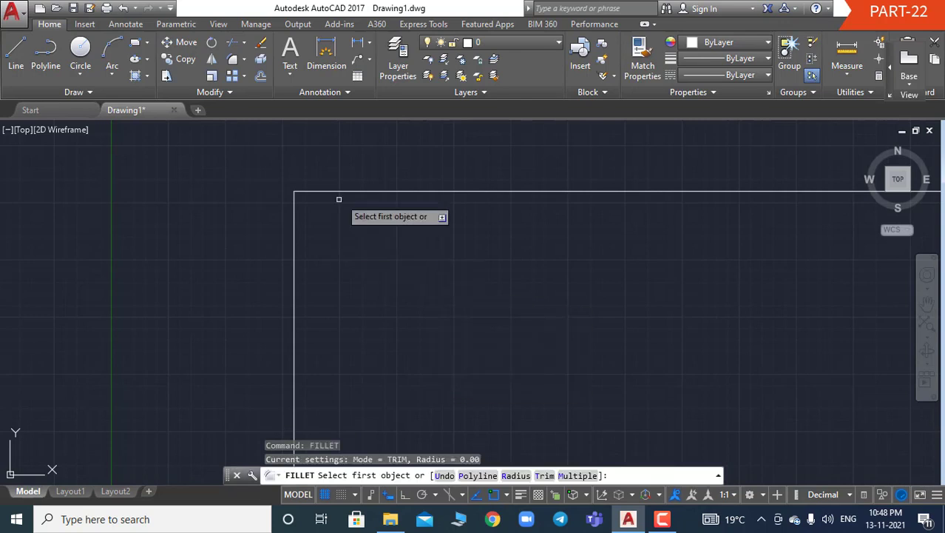
pyautogui.click(348, 191)
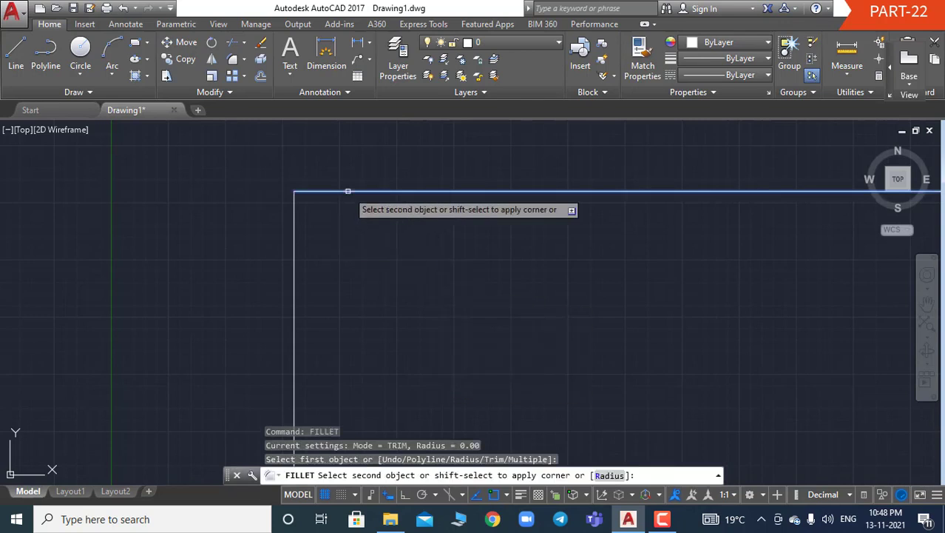
pyautogui.write('R')
pyautogui.press('Return')
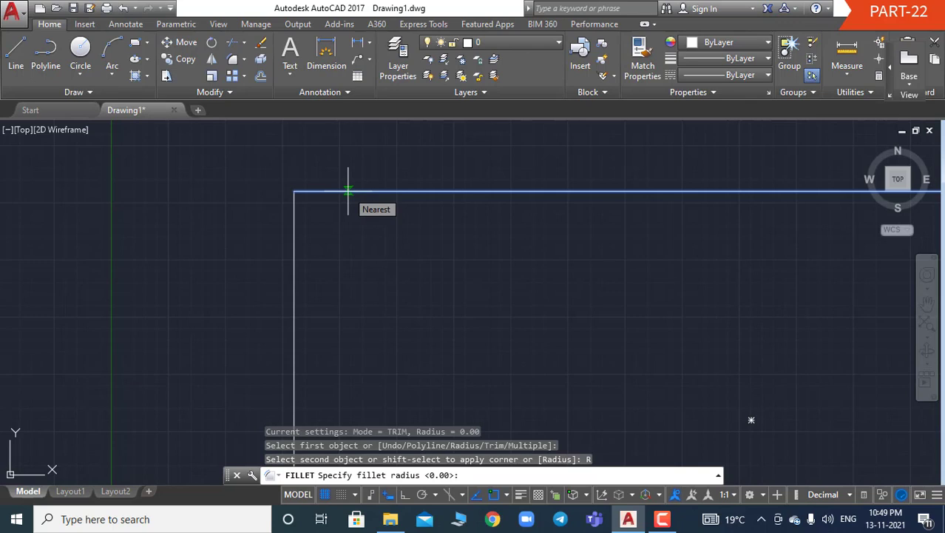
pyautogui.write('50')
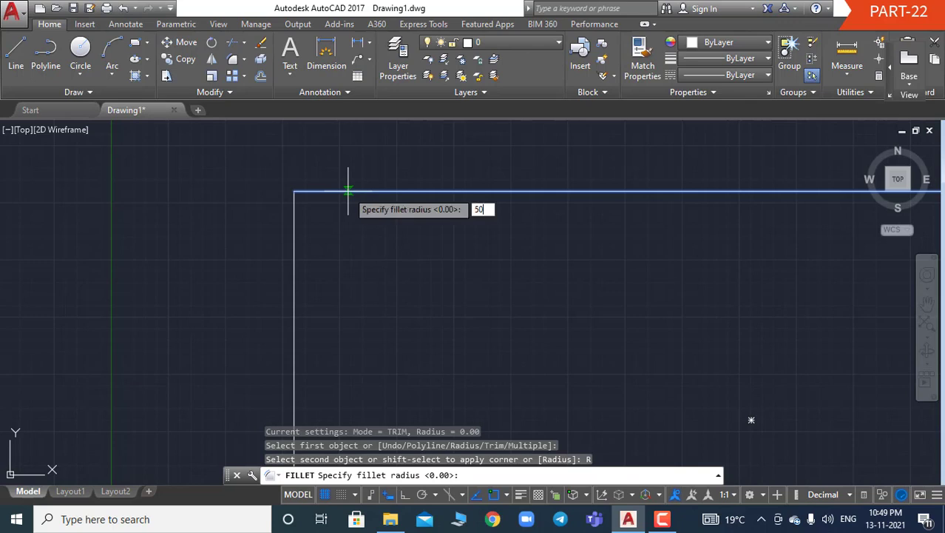
pyautogui.press('Return')
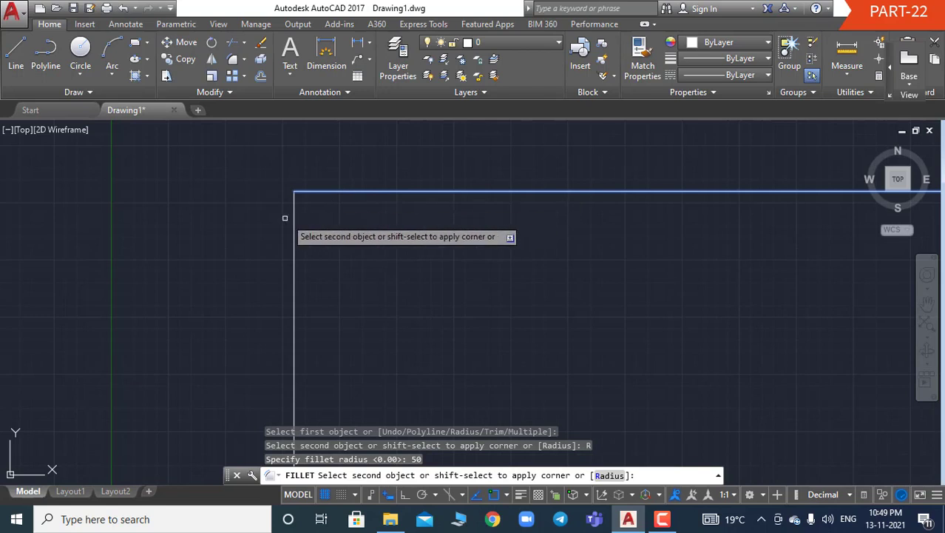
pyautogui.click(294, 217)
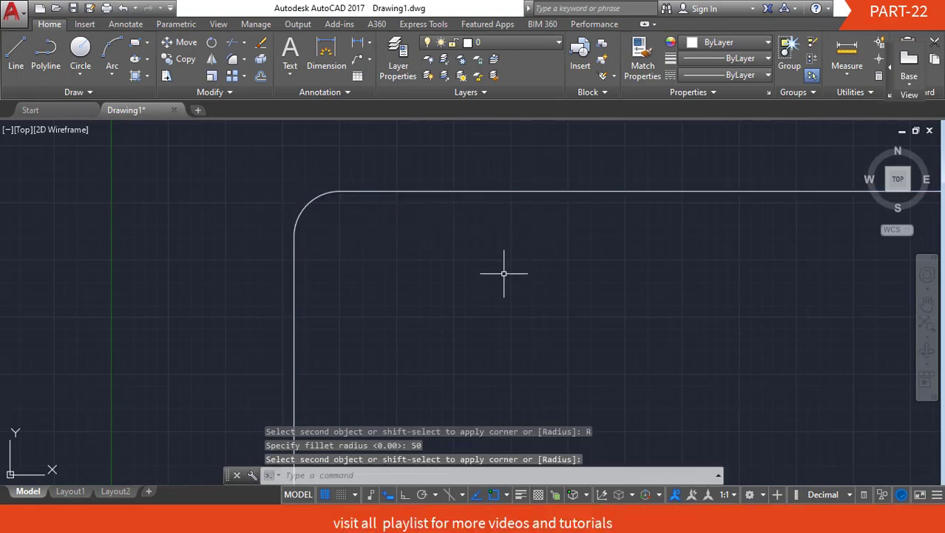
pyautogui.scroll(-4, 501, 271)
pyautogui.scroll(3, 446, 314)
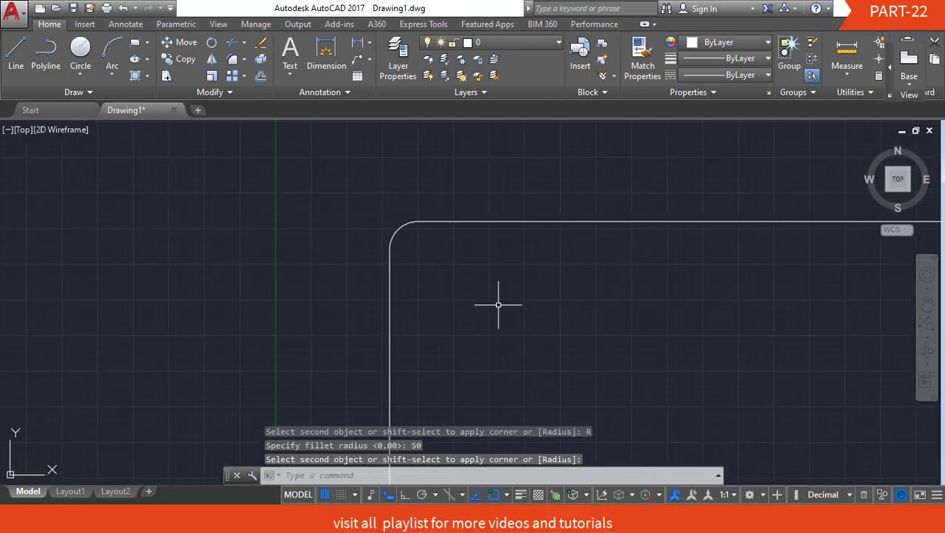
pyautogui.scroll(2, 393, 250)
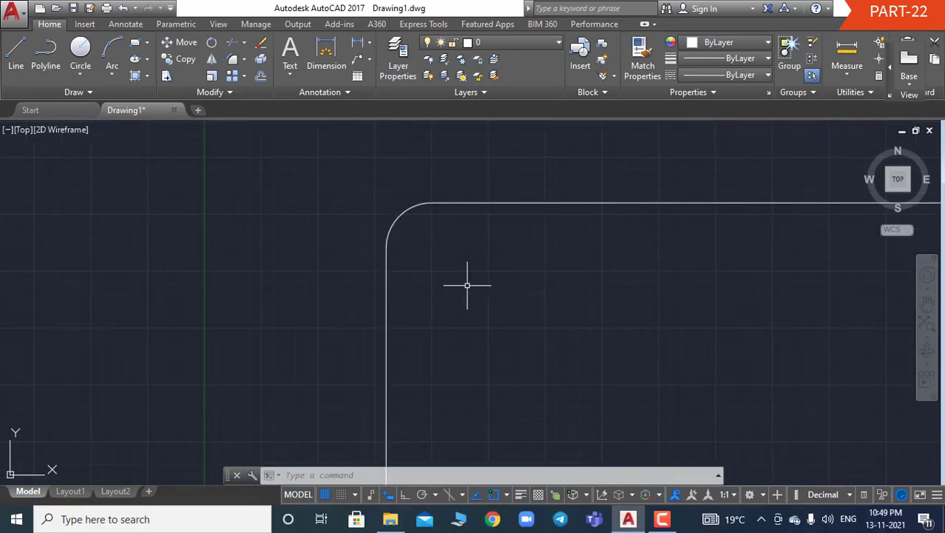
# Add a DIMRADIUS dimension to the 50-unit fillet arc, placed outside the corner
pyautogui.write('DIM')
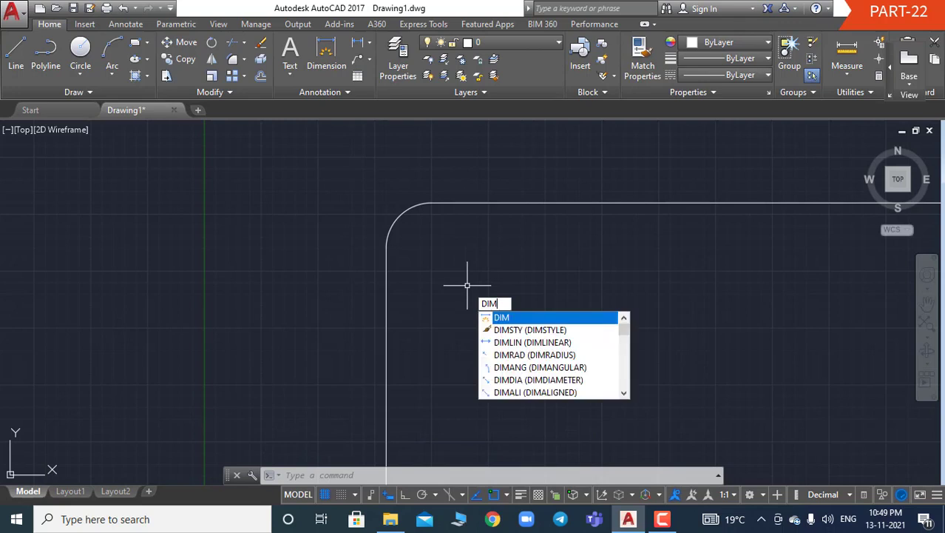
pyautogui.write('R')
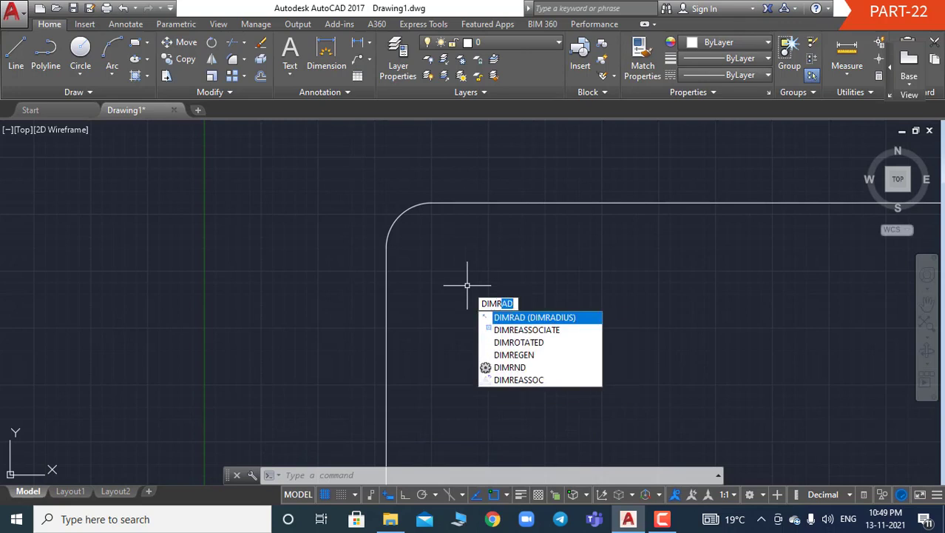
pyautogui.press('Return')
pyautogui.click(399, 215)
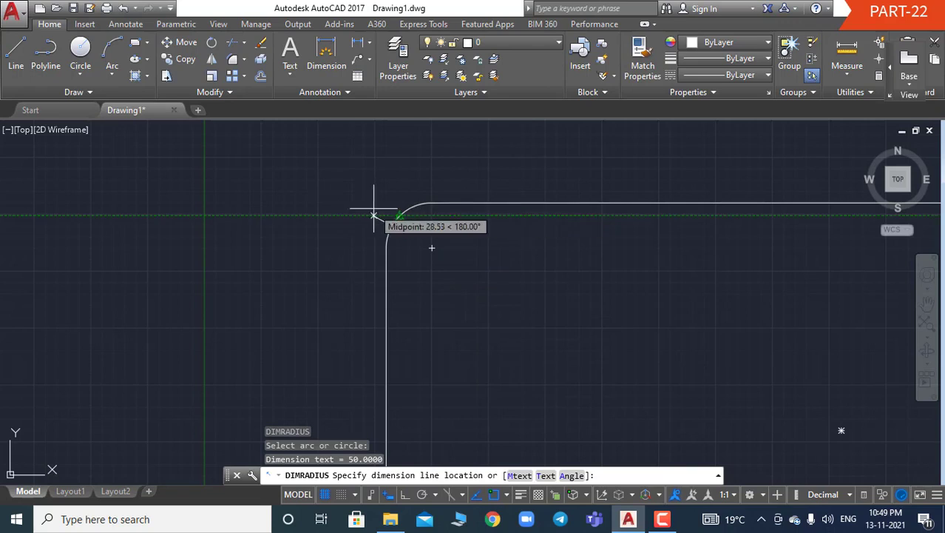
pyautogui.click(336, 194)
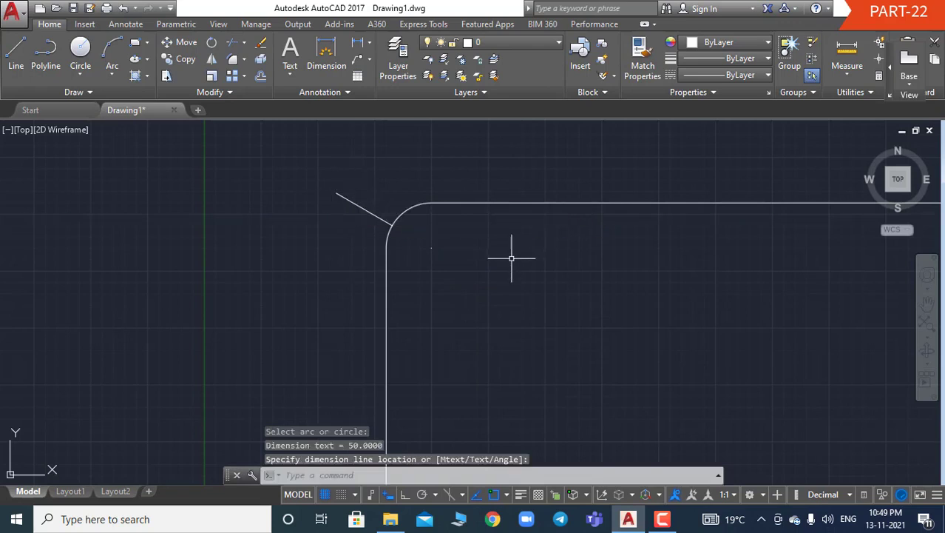
pyautogui.press('Escape')
pyautogui.press('Escape')
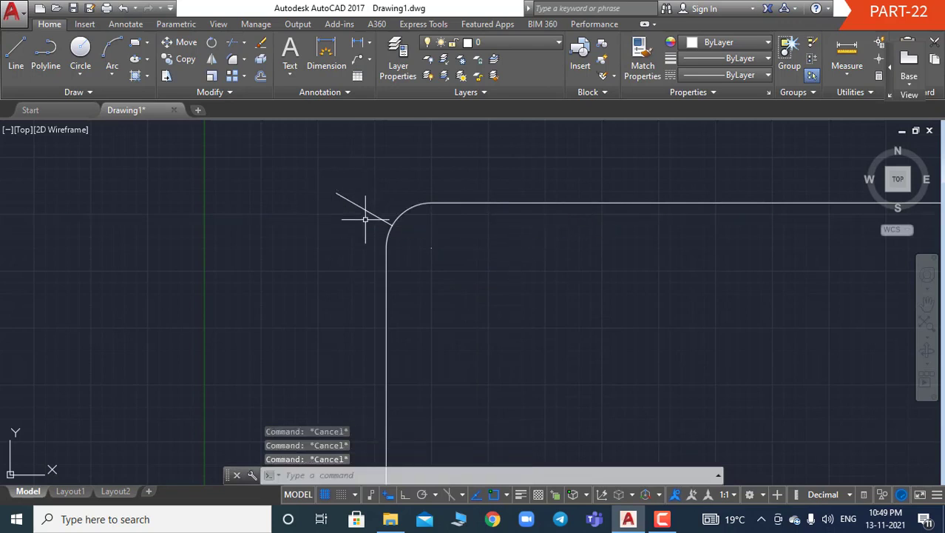
# Pan along the dimension leader to locate the R50.0000 label, then back to the corner
pyautogui.rightClick(323, 244)
pyautogui.click(341, 361)
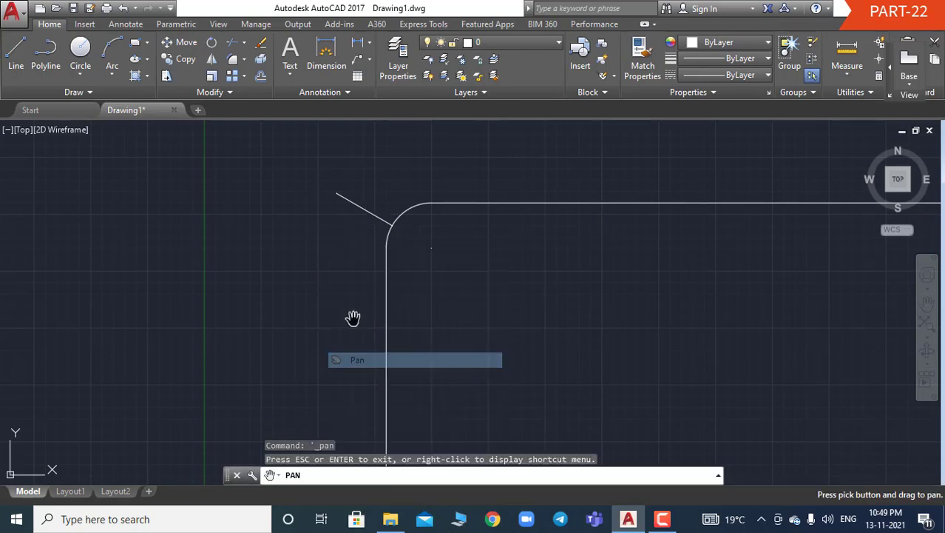
pyautogui.moveTo(352, 319)
pyautogui.mouseDown()
pyautogui.moveTo(506, 399)
pyautogui.moveTo(475, 358)
pyautogui.moveTo(363, 344)
pyautogui.mouseUp()
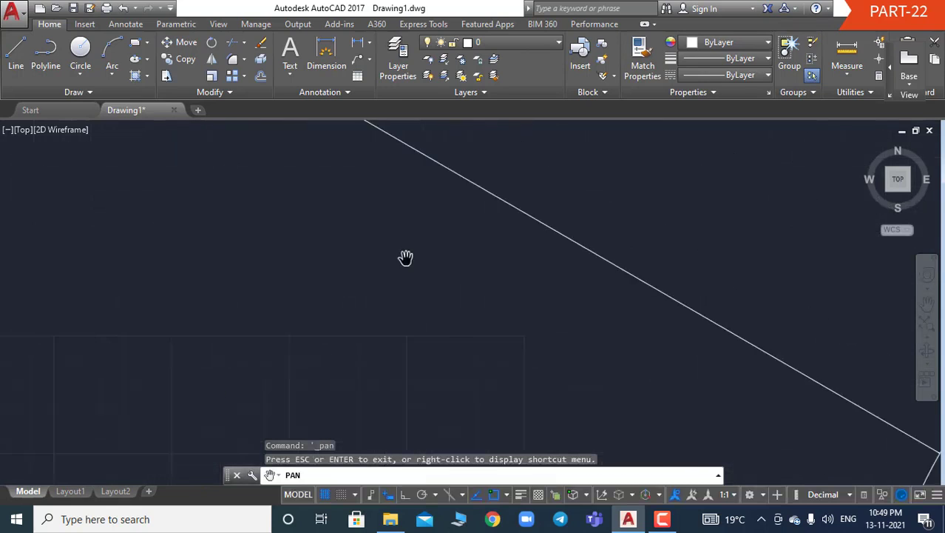
pyautogui.moveTo(405, 257)
pyautogui.mouseDown()
pyautogui.moveTo(452, 403)
pyautogui.moveTo(428, 317)
pyautogui.mouseUp()
pyautogui.moveTo(441, 419)
pyautogui.mouseDown()
pyautogui.moveTo(458, 380)
pyautogui.moveTo(364, 314)
pyautogui.mouseUp()
pyautogui.scroll(2, 354, 308)
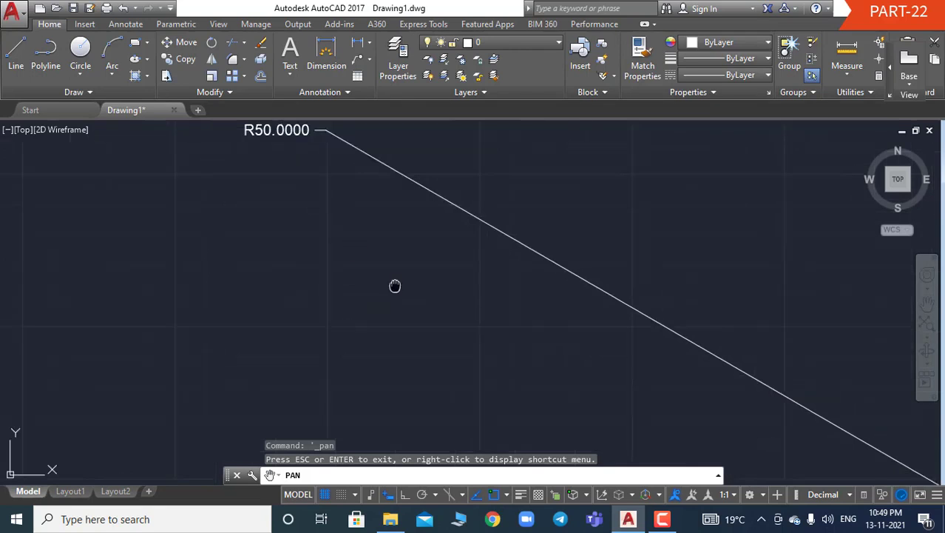
pyautogui.moveTo(364, 255); pyautogui.dragTo(404, 318)
pyautogui.scroll(-2, 480, 303)
pyautogui.moveTo(500, 286); pyautogui.dragTo(428, 274)
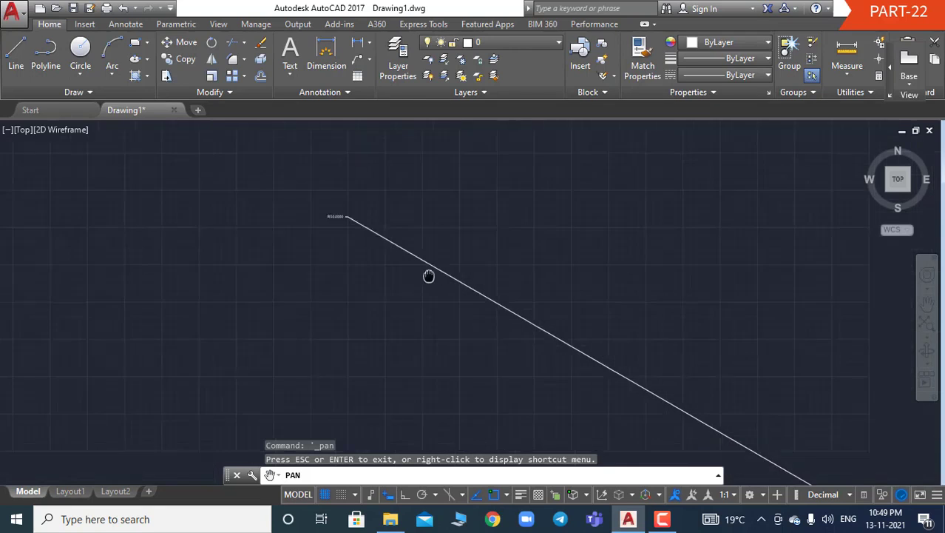
pyautogui.scroll(-2, 415, 281)
pyautogui.moveTo(565, 338)
pyautogui.mouseDown()
pyautogui.moveTo(547, 309)
pyautogui.moveTo(376, 186)
pyautogui.mouseUp()
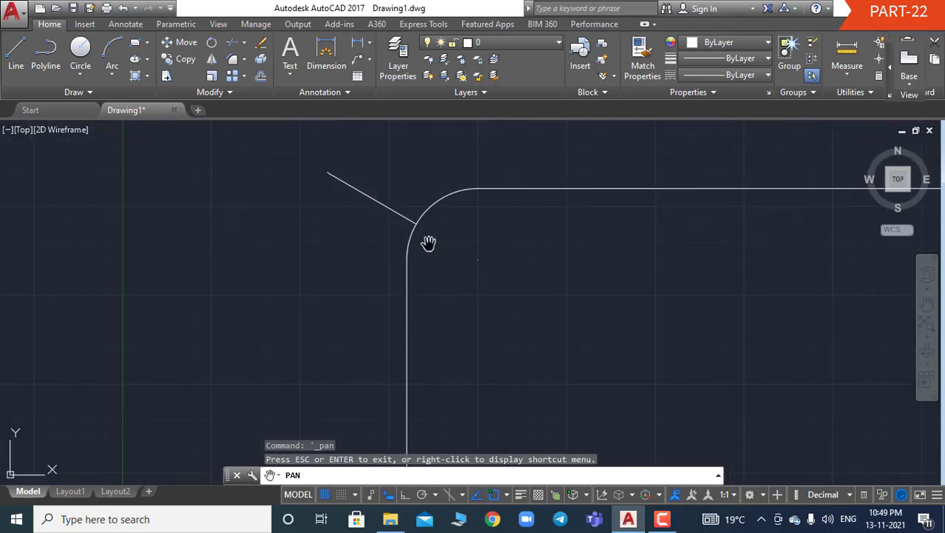
pyautogui.moveTo(480, 272)
pyautogui.mouseDown()
pyautogui.moveTo(399, 245)
pyautogui.moveTo(466, 266)
pyautogui.mouseUp()
pyautogui.moveTo(475, 304); pyautogui.dragTo(392, 266)
pyautogui.moveTo(361, 231); pyautogui.dragTo(414, 286)
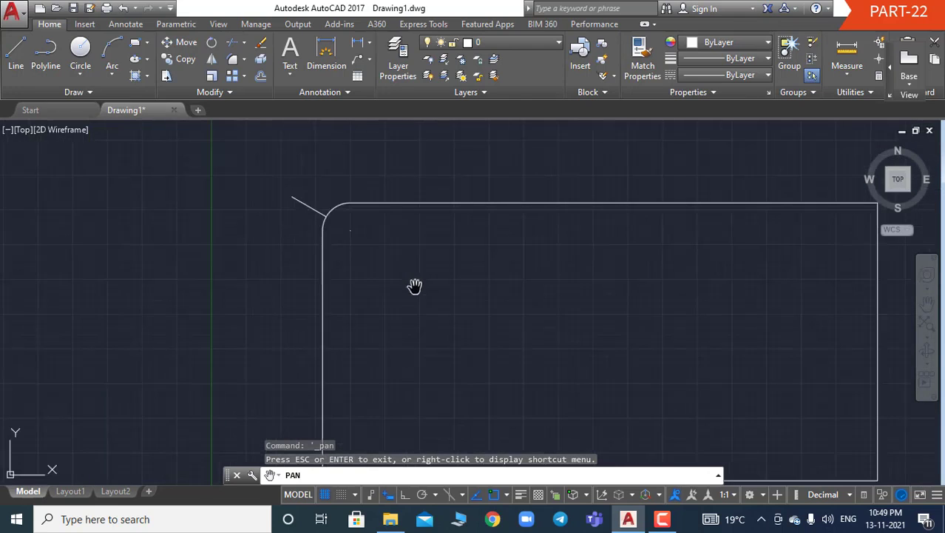
pyautogui.press('Escape')
pyautogui.press('Escape')
pyautogui.press('Escape')
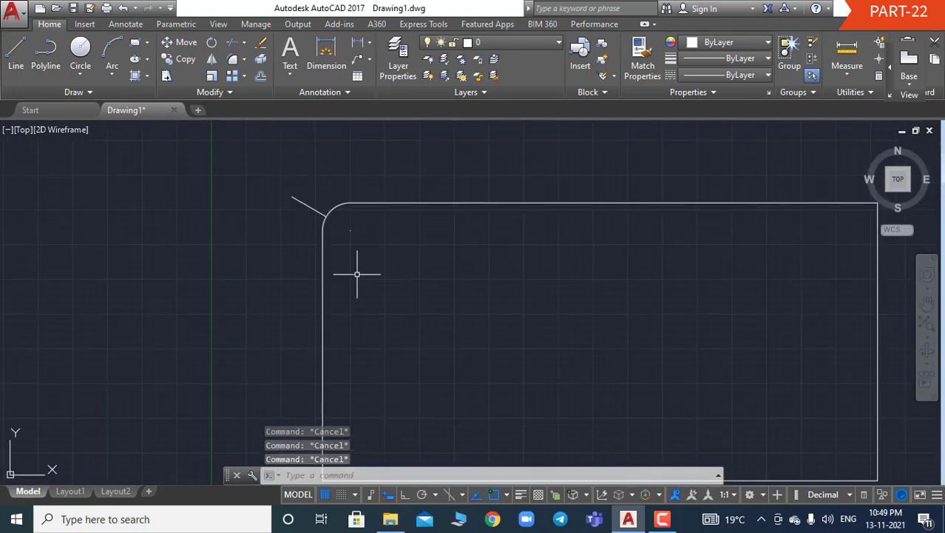
# Select the R50.0000 radius dimension and delete it
pyautogui.click(296, 198)
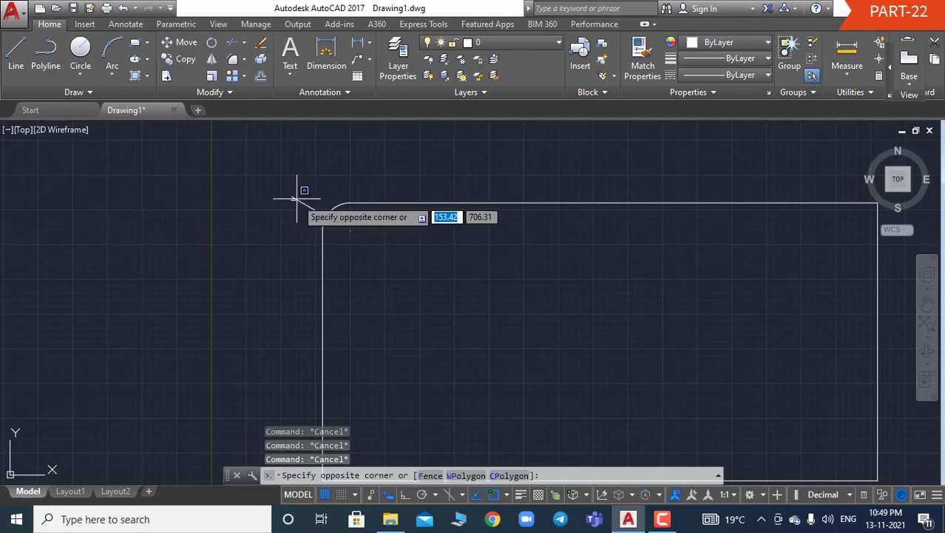
pyautogui.click(294, 196)
pyautogui.press('Delete')
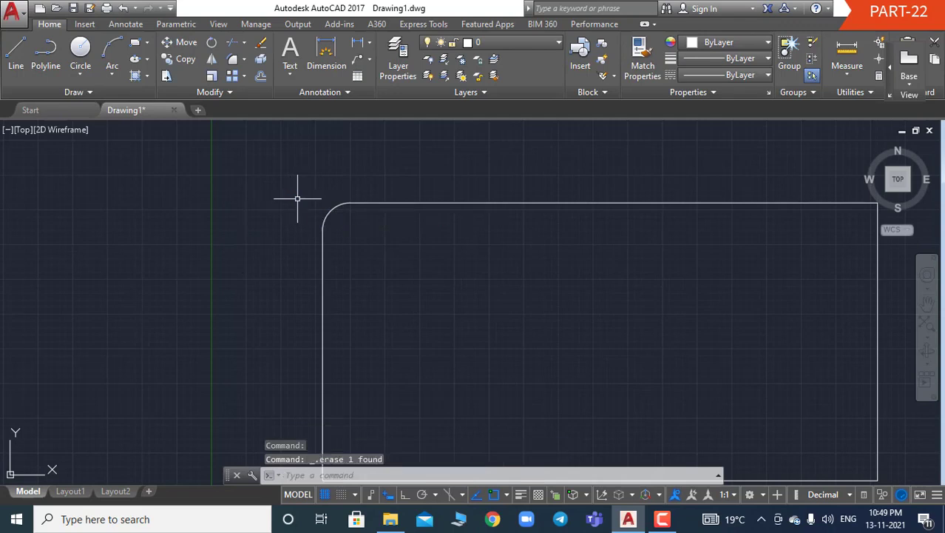
pyautogui.rightClick(533, 276)
# Pan and zoom so the whole rectangle is centered in the view
pyautogui.click(566, 138)
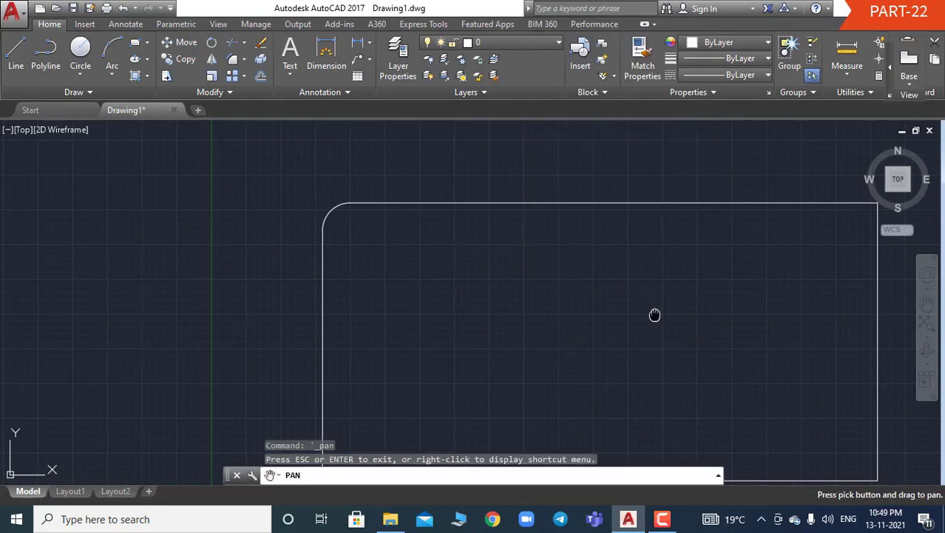
pyautogui.moveTo(654, 315); pyautogui.dragTo(525, 270)
pyautogui.scroll(-3, 522, 273)
pyautogui.moveTo(515, 315)
pyautogui.mouseDown()
pyautogui.moveTo(528, 300)
pyautogui.moveTo(483, 304)
pyautogui.mouseUp()
pyautogui.scroll(2, 503, 293)
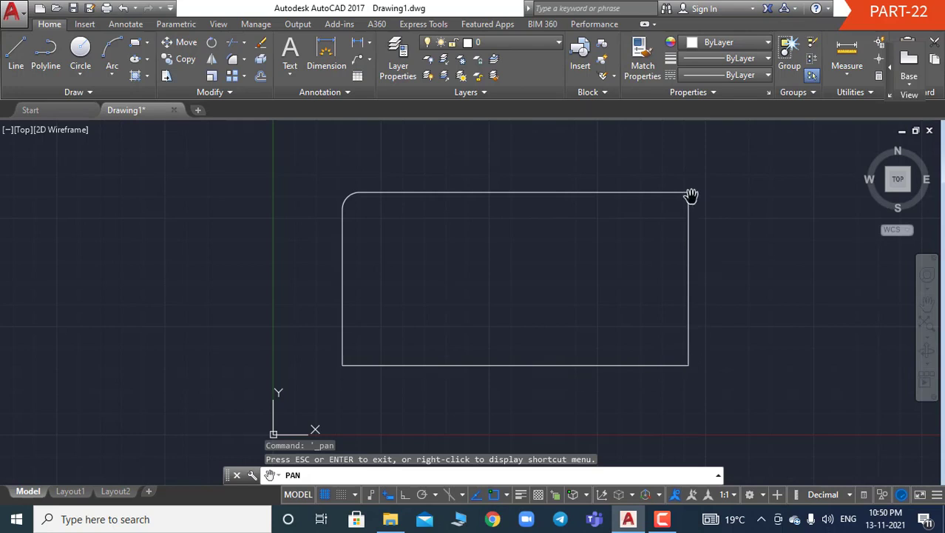
pyautogui.press('Escape')
pyautogui.press('Escape')
pyautogui.press('Escape')
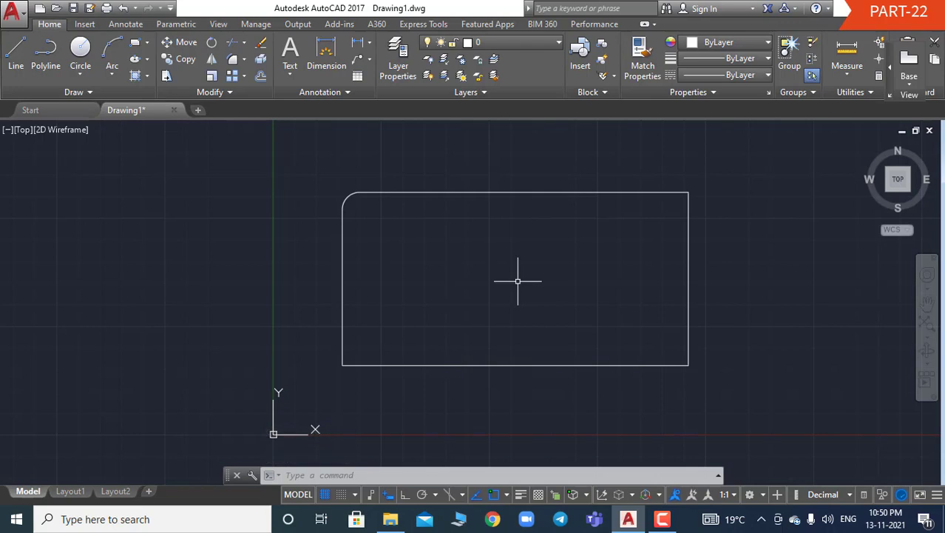
# Fillet the bottom-left corner at radius 40 between the left and bottom edges
pyautogui.write('FIL')
pyautogui.press('Return')
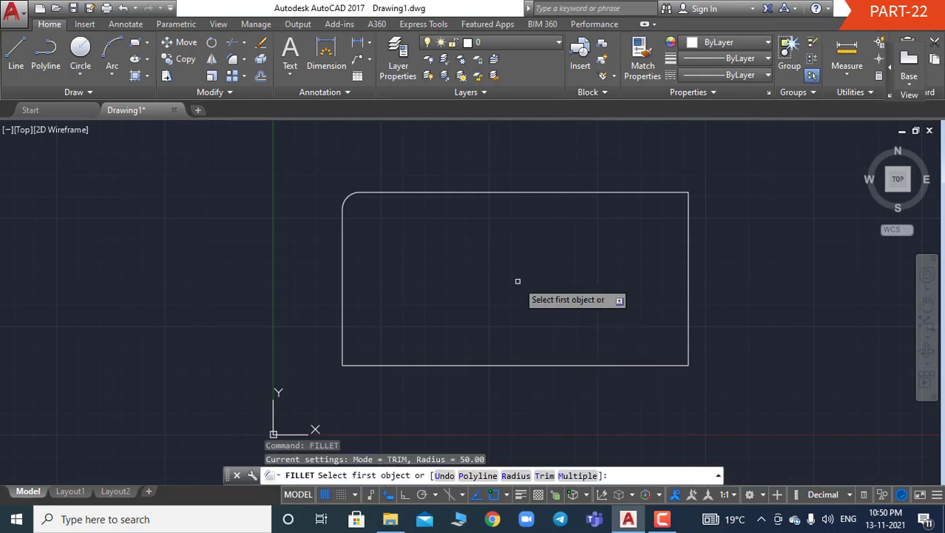
pyautogui.click(343, 350)
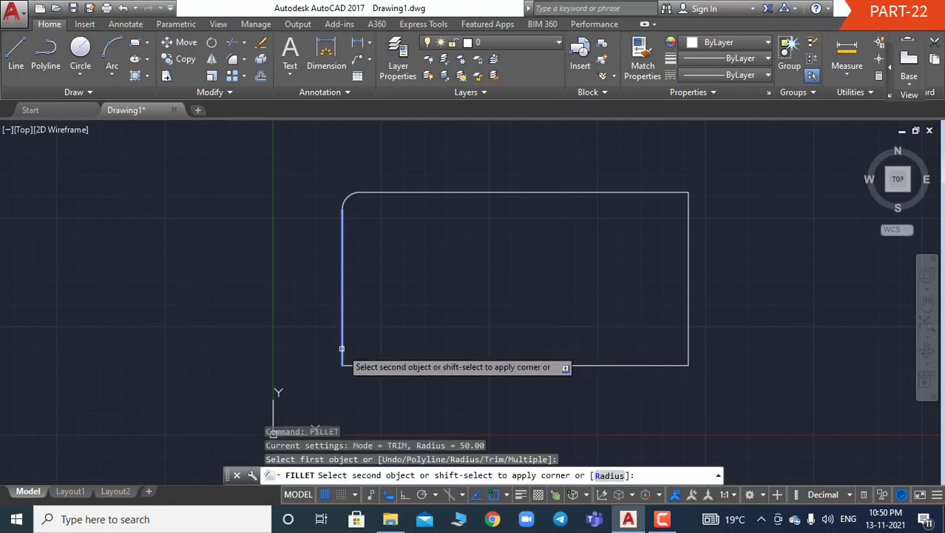
pyautogui.write('R')
pyautogui.press('Return')
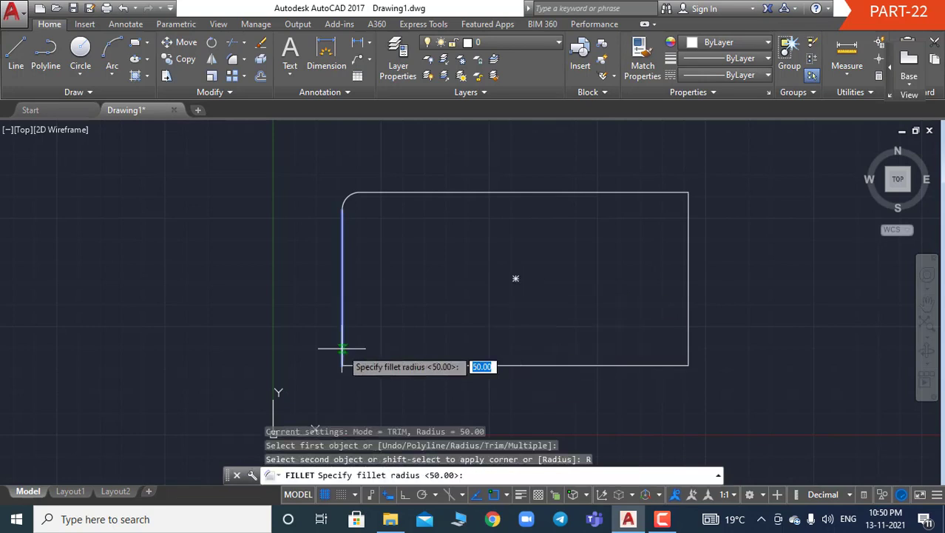
pyautogui.write('40')
pyautogui.press('Return')
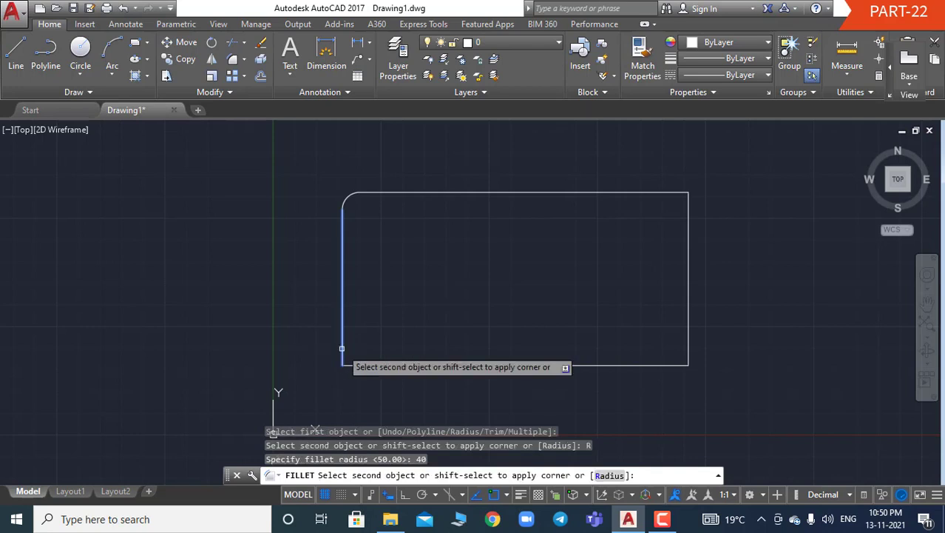
pyautogui.click(363, 366)
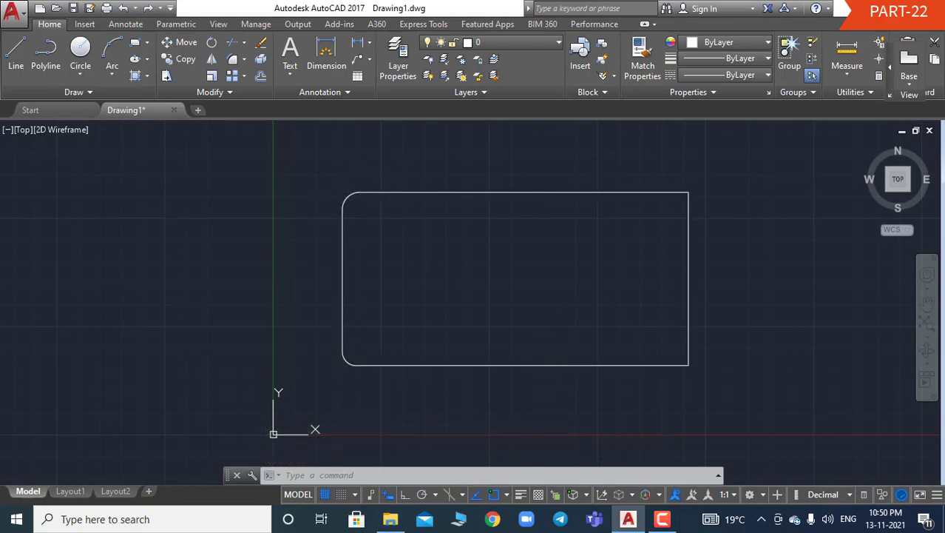
pyautogui.press('Escape')
pyautogui.press('Escape')
pyautogui.press('Escape')
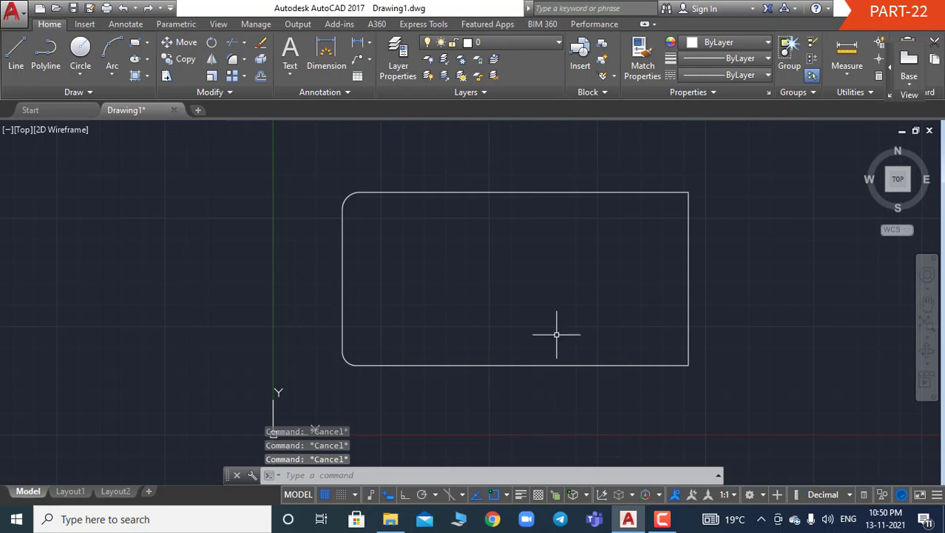
# Start a fillet on the right edge with the radius set to 30, then cancel it
pyautogui.write('FILLET')
pyautogui.press('Return')
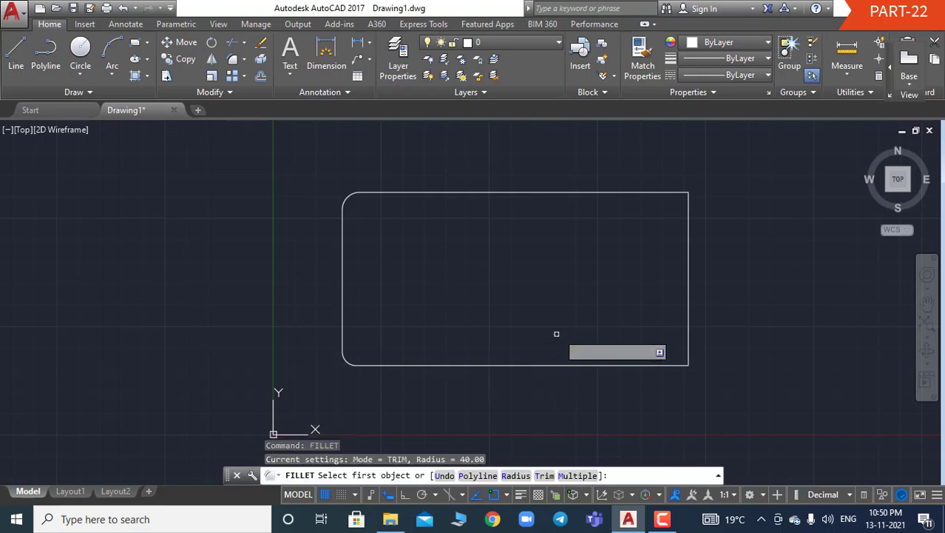
pyautogui.click(689, 341)
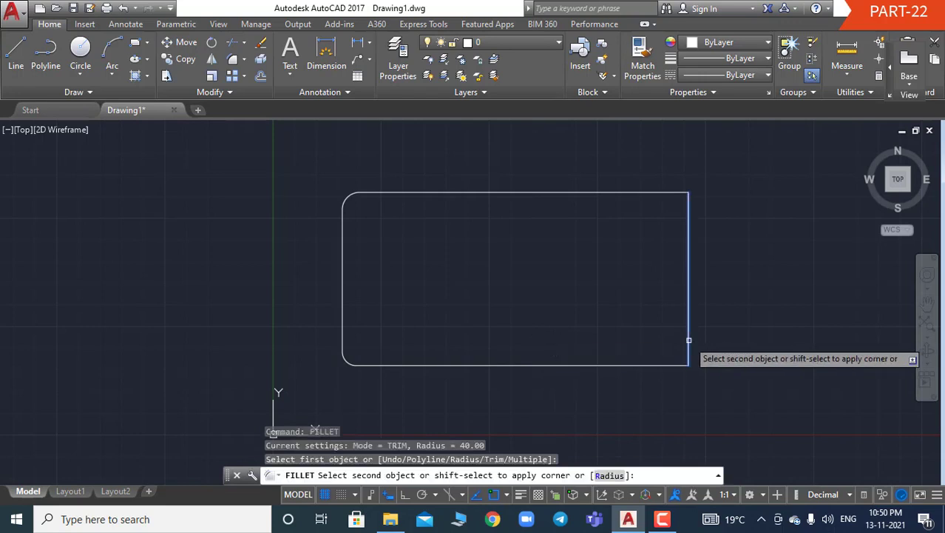
pyautogui.write('R')
pyautogui.press('Return')
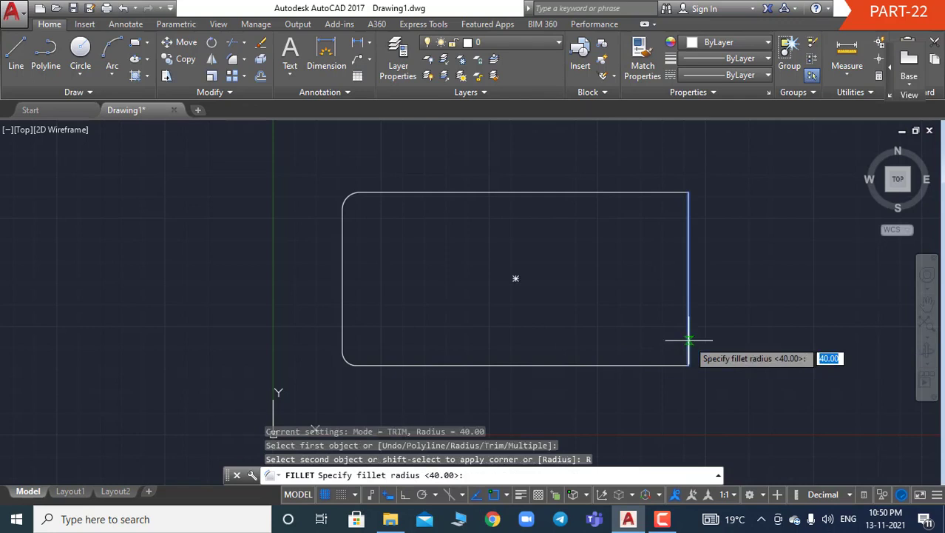
pyautogui.write('30')
pyautogui.press('Return')
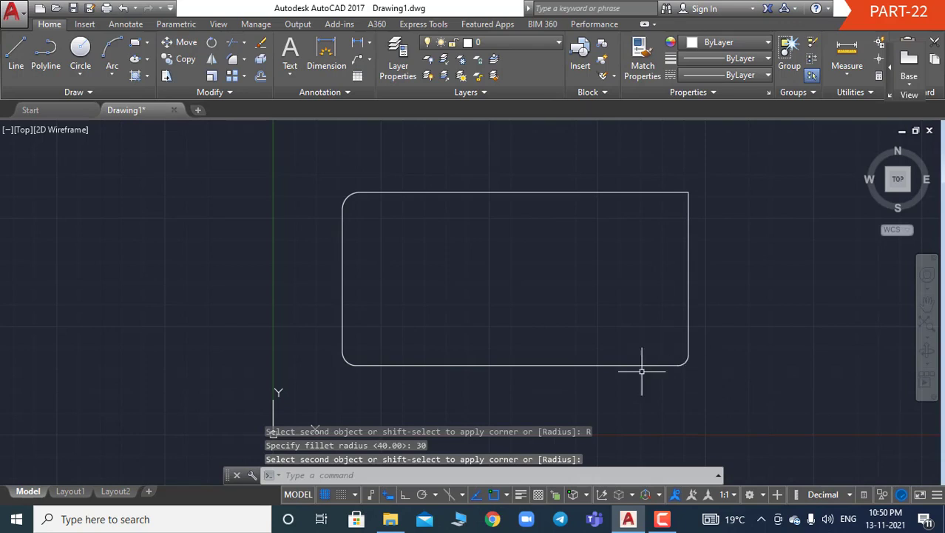
pyautogui.press('Escape')
pyautogui.press('Escape')
pyautogui.press('Escape')
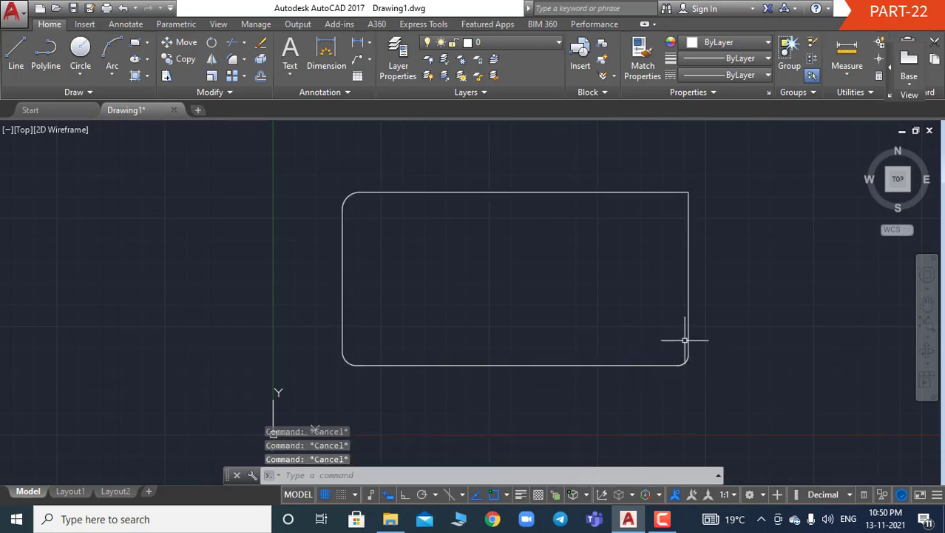
# Round the top-right corner with a radius 20 fillet between the right and top edges
pyautogui.write('FILLET')
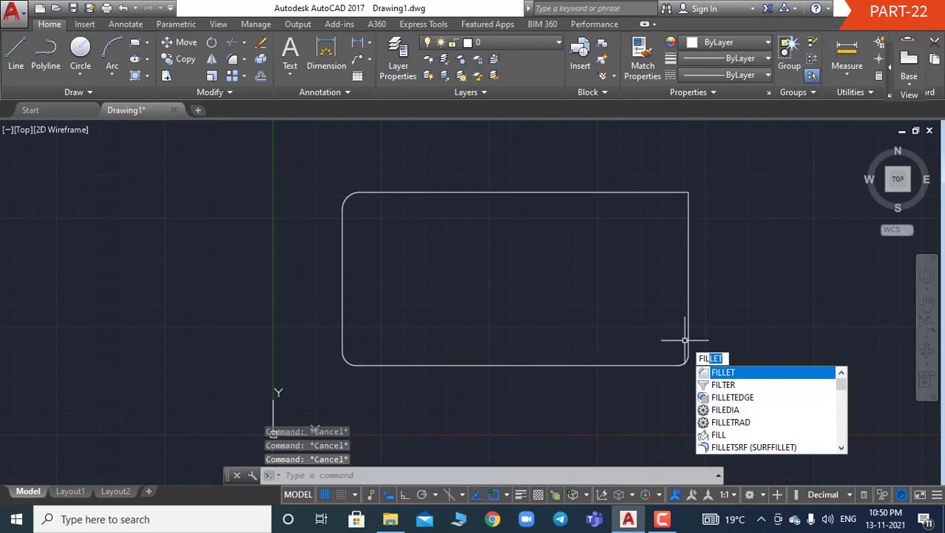
pyautogui.press('Return')
pyautogui.click(688, 220)
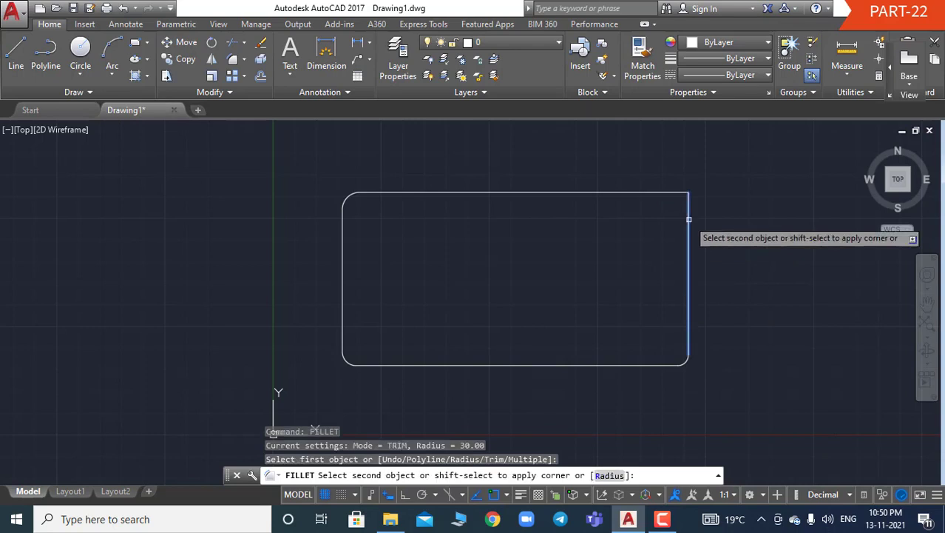
pyautogui.write('R')
pyautogui.press('Return')
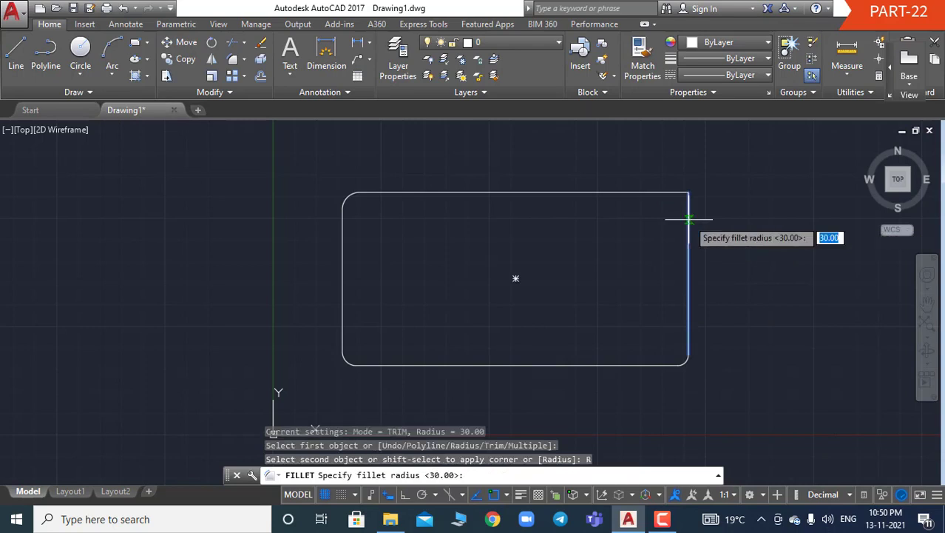
pyautogui.write('20')
pyautogui.press('Return')
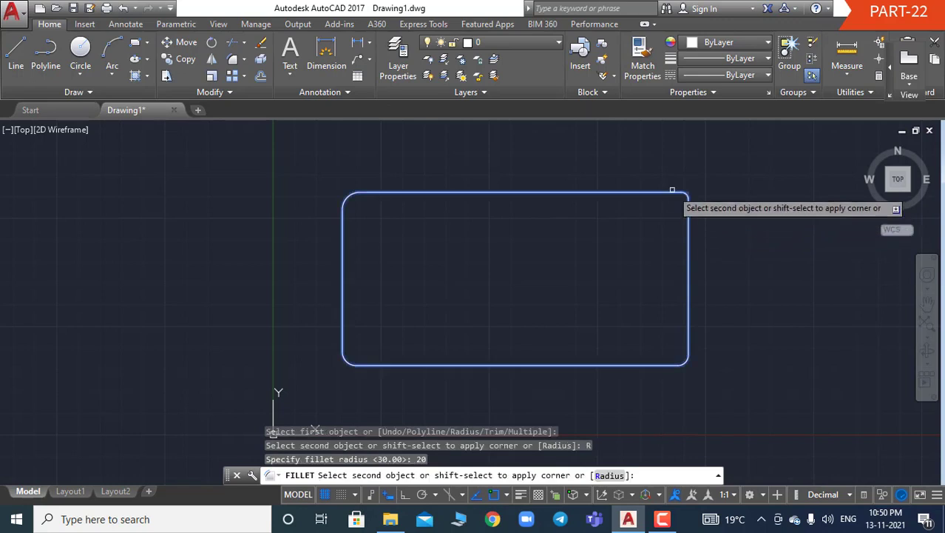
pyautogui.click(676, 192)
pyautogui.press('Escape')
pyautogui.press('Escape')
pyautogui.press('Escape')
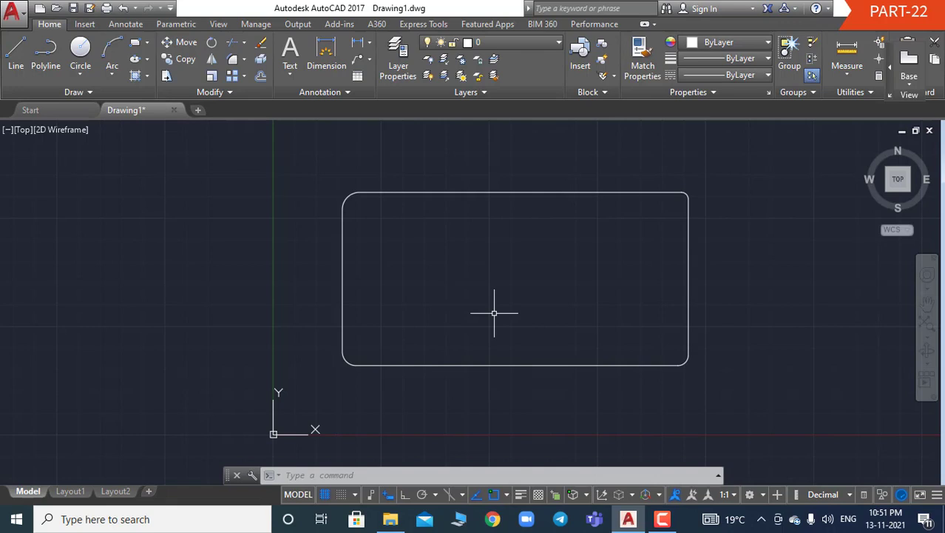
# Undo the earlier roundings and fillet the bottom-left corner at radius 50
pyautogui.hotkey('ctrl', 'z')
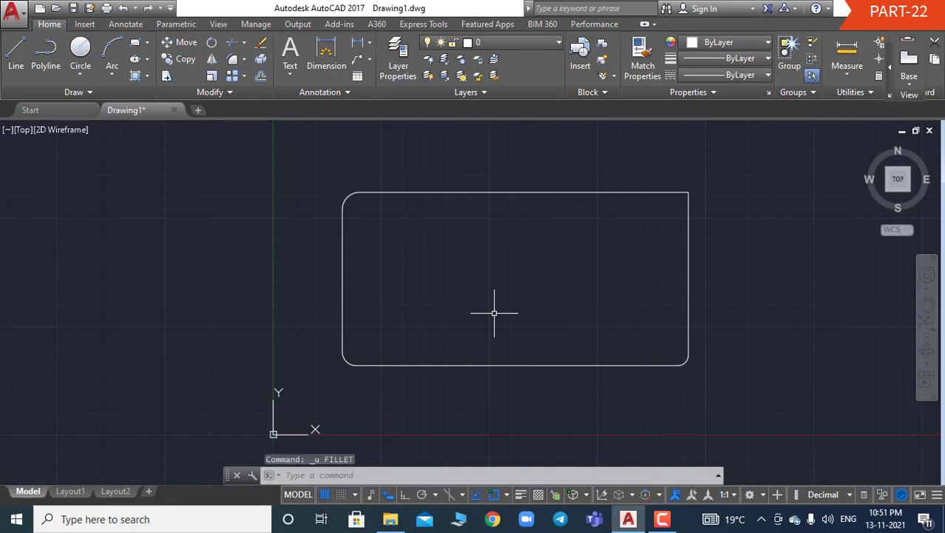
pyautogui.hotkey('ctrl', 'z')
pyautogui.hotkey('ctrl', 'z')
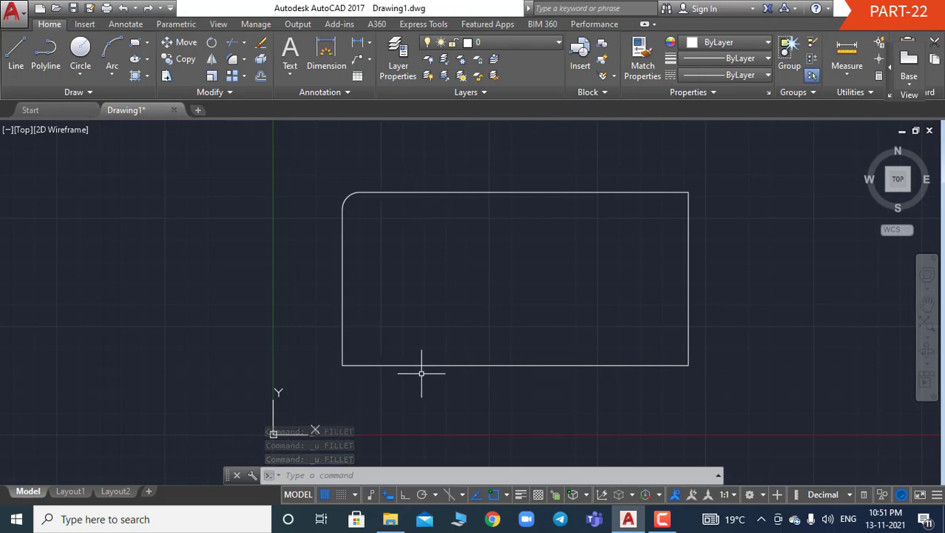
pyautogui.write('FIL')
pyautogui.press('Return')
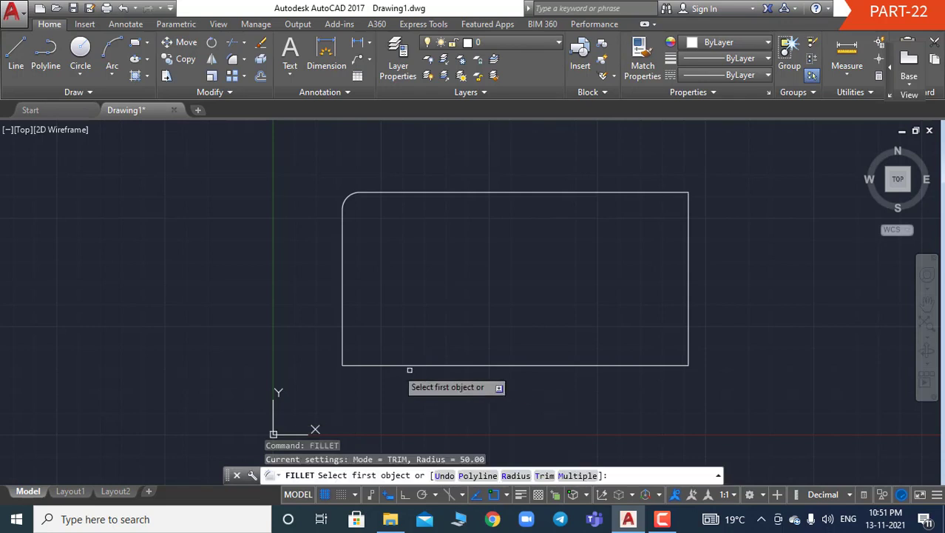
pyautogui.click(343, 345)
pyautogui.write('R')
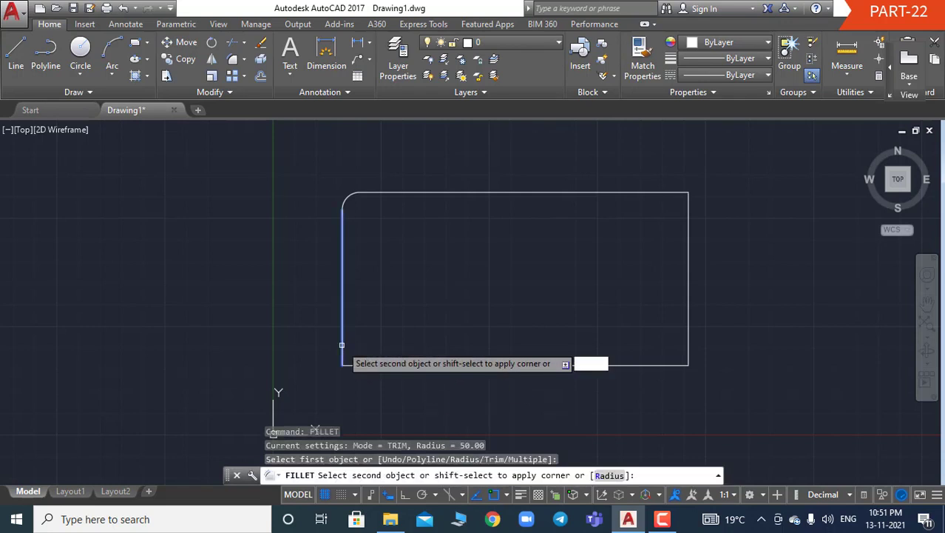
pyautogui.press('Return')
pyautogui.write('50')
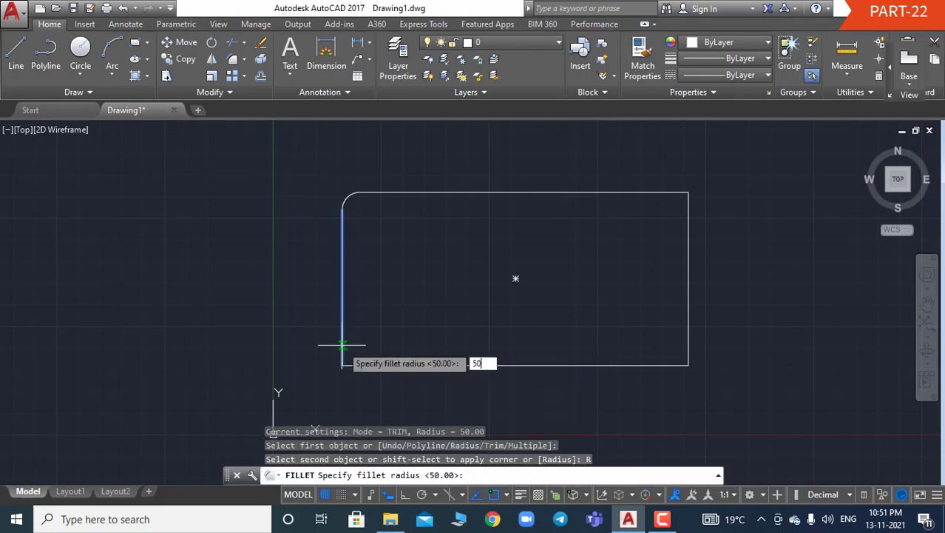
pyautogui.press('Return')
pyautogui.click(366, 364)
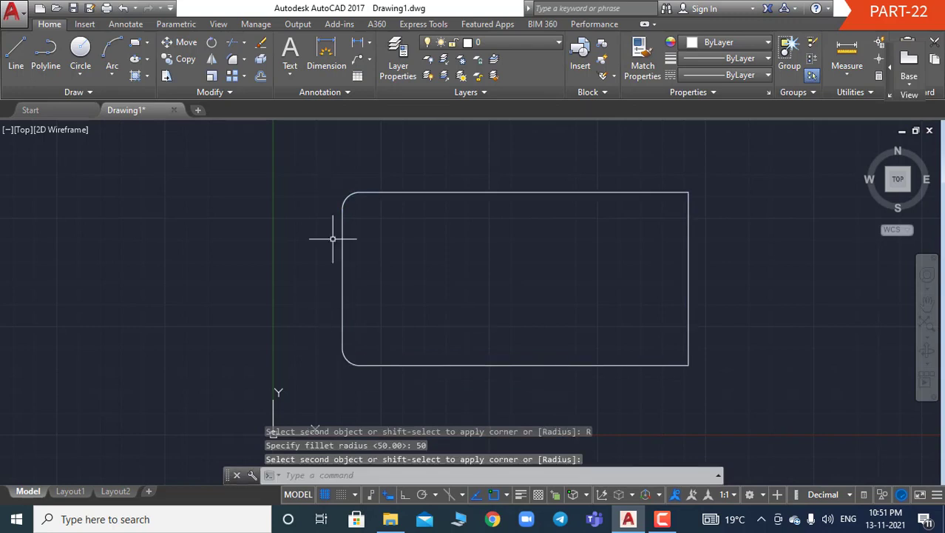
# Fillet the bottom-right corner at radius 50 between the right and bottom edges
pyautogui.write('f')
pyautogui.press('Return')
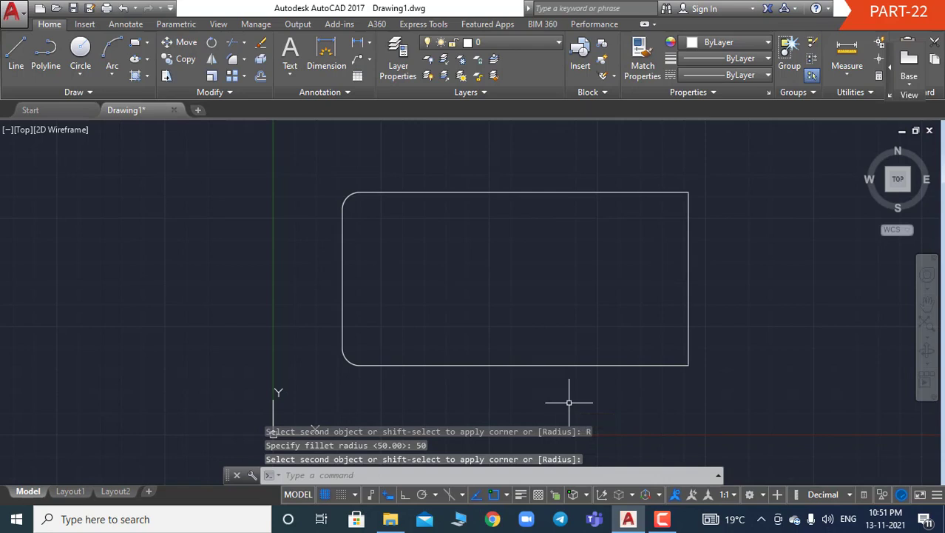
pyautogui.click(689, 331)
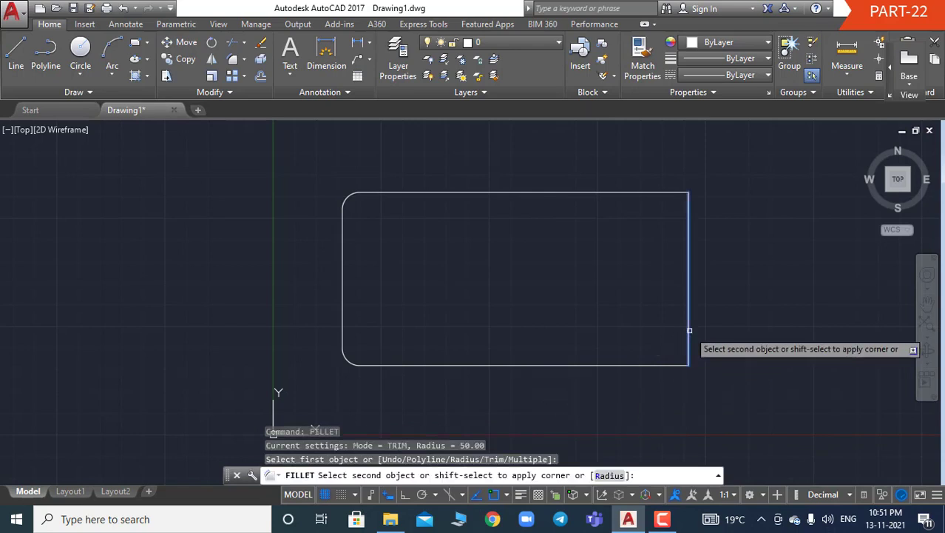
pyautogui.write('r')
pyautogui.press('Return')
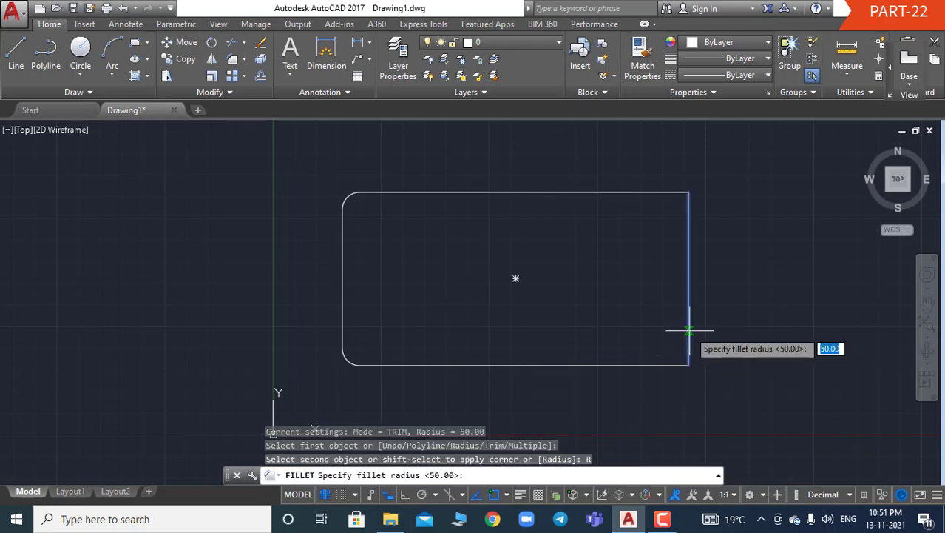
pyautogui.write('50')
pyautogui.press('Return')
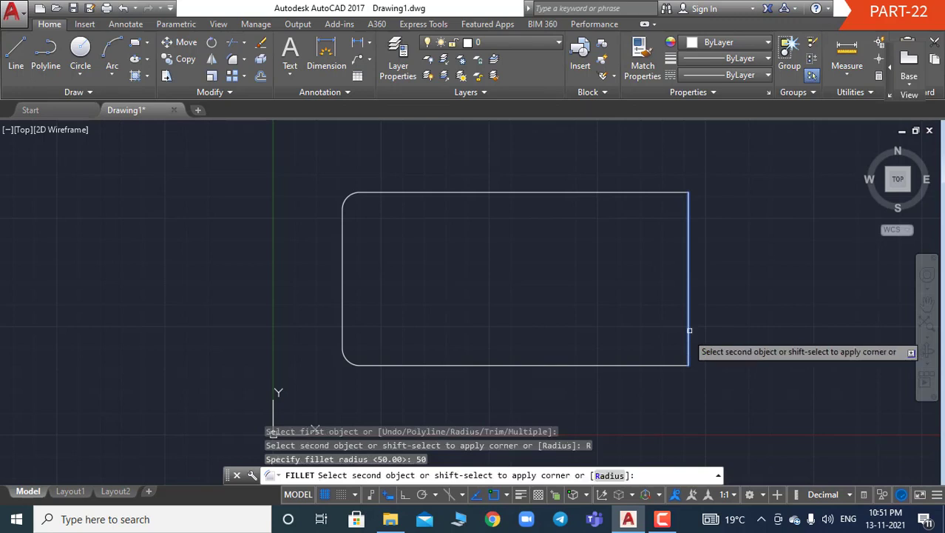
pyautogui.click(658, 360)
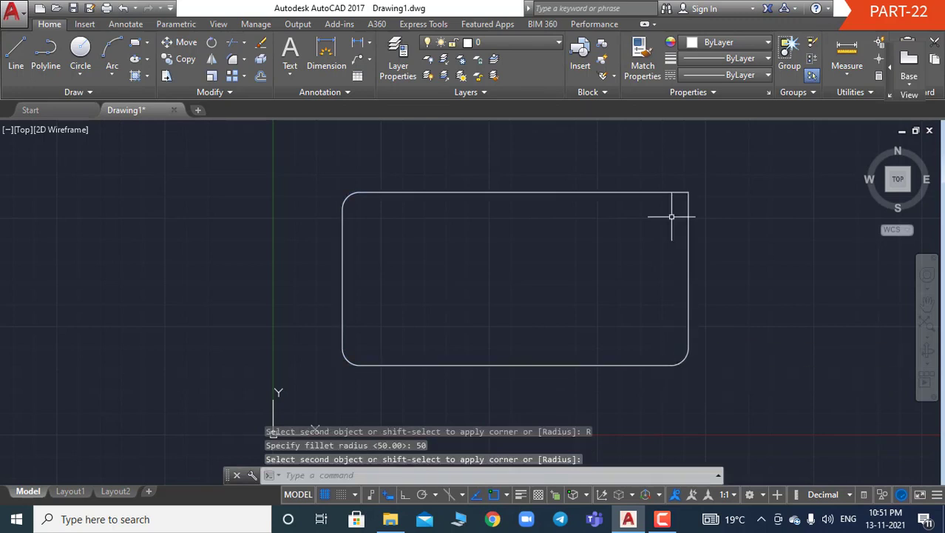
# Fillet the top-right corner at radius 50 between the top and right edges
pyautogui.write('f')
pyautogui.press('Return')
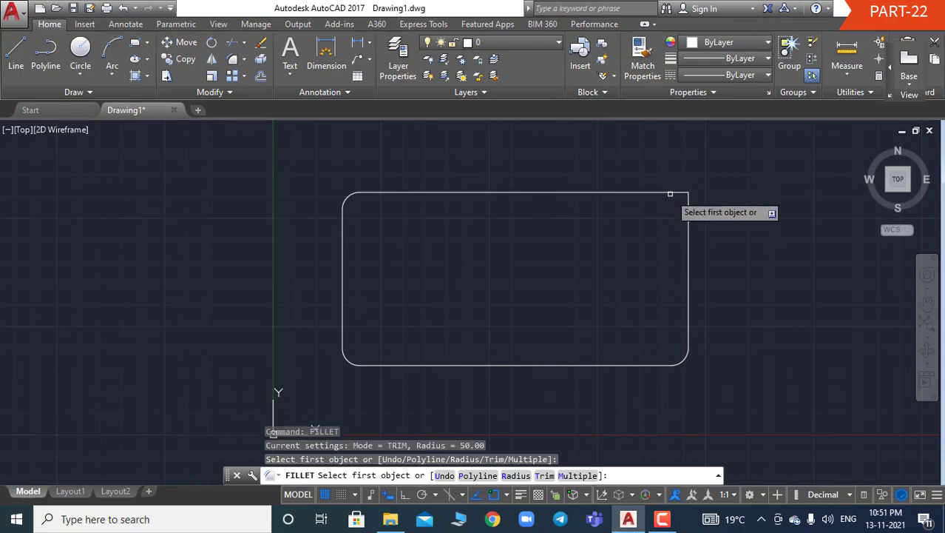
pyautogui.click(669, 194)
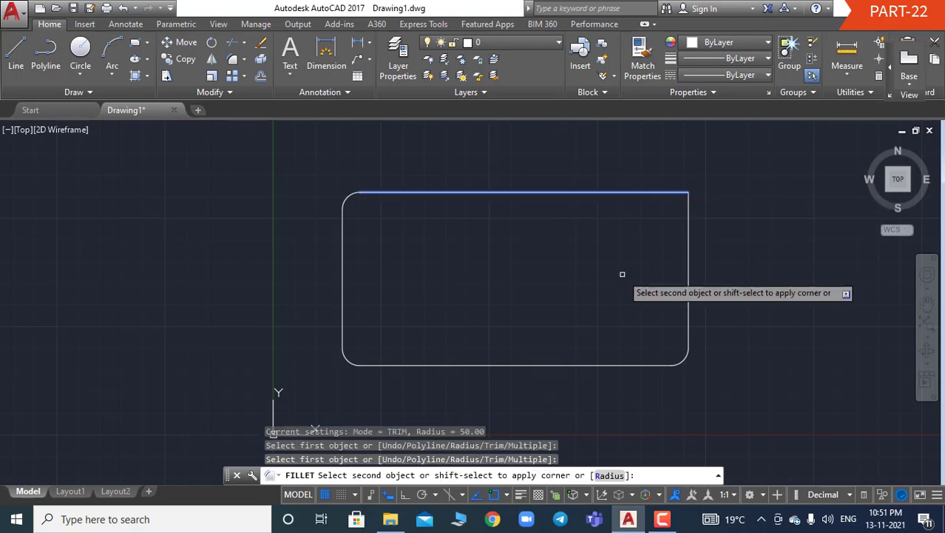
pyautogui.write('R')
pyautogui.press('Return')
pyautogui.write('50')
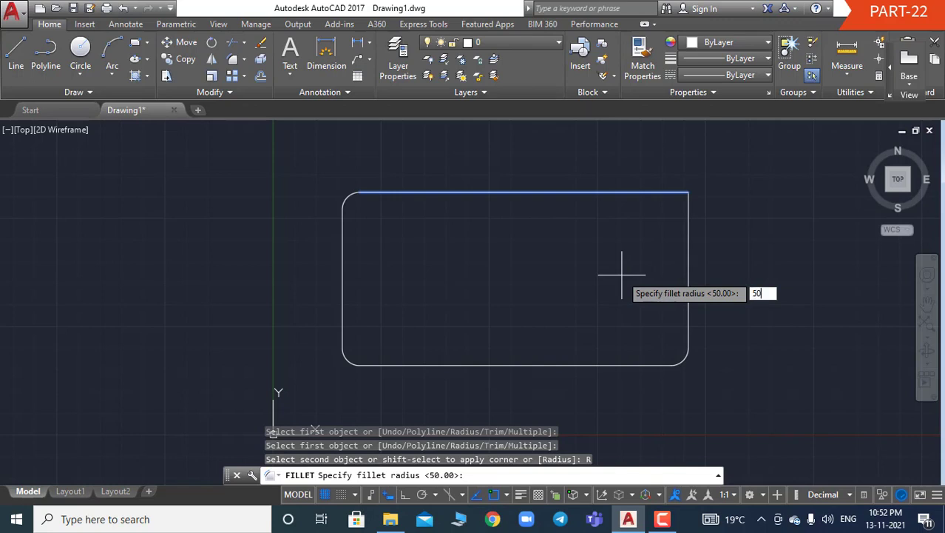
pyautogui.press('Return')
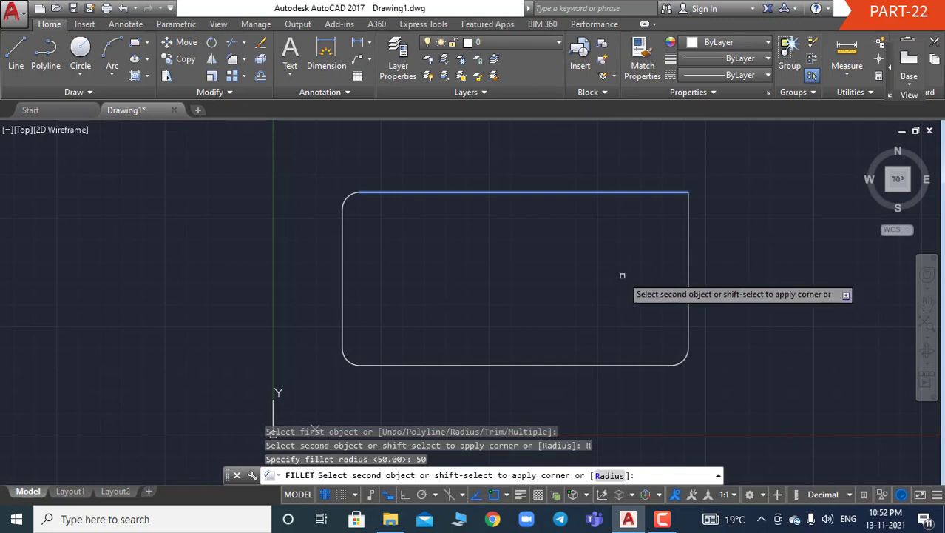
pyautogui.click(689, 201)
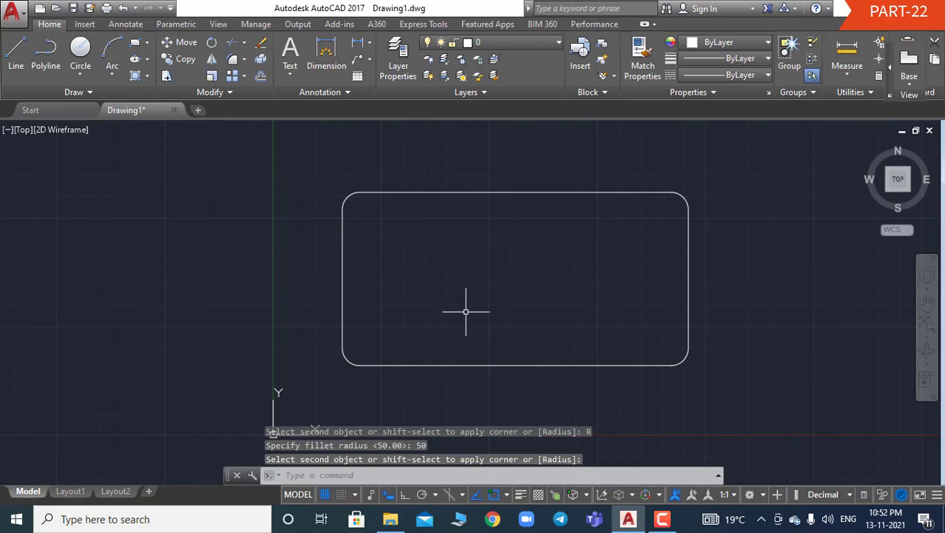
pyautogui.press('Escape')
pyautogui.press('Escape')
pyautogui.press('Escape')
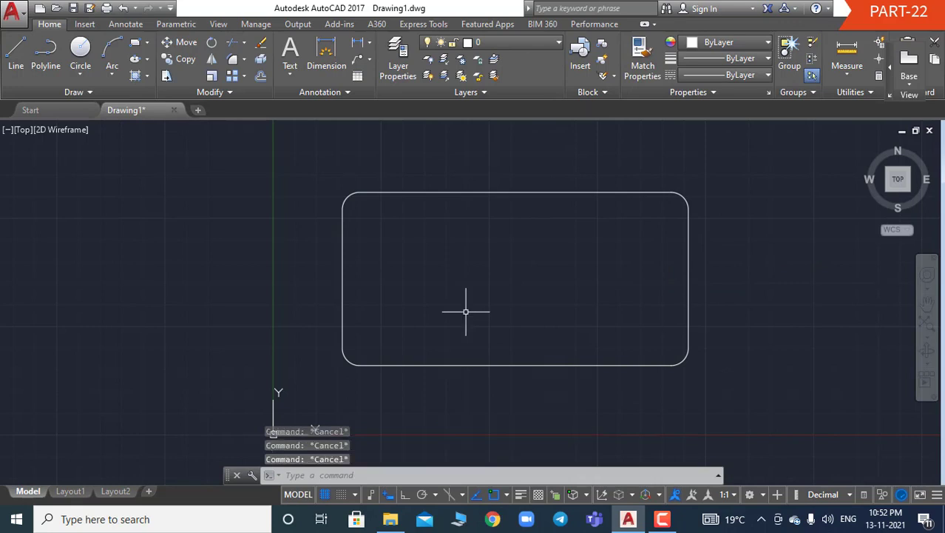
# Draw a smaller inner rectangle inside the rounded-corner rectangle, then cancel RECTANG
pyautogui.write('rec')
pyautogui.press('Return')
pyautogui.click(381, 321)
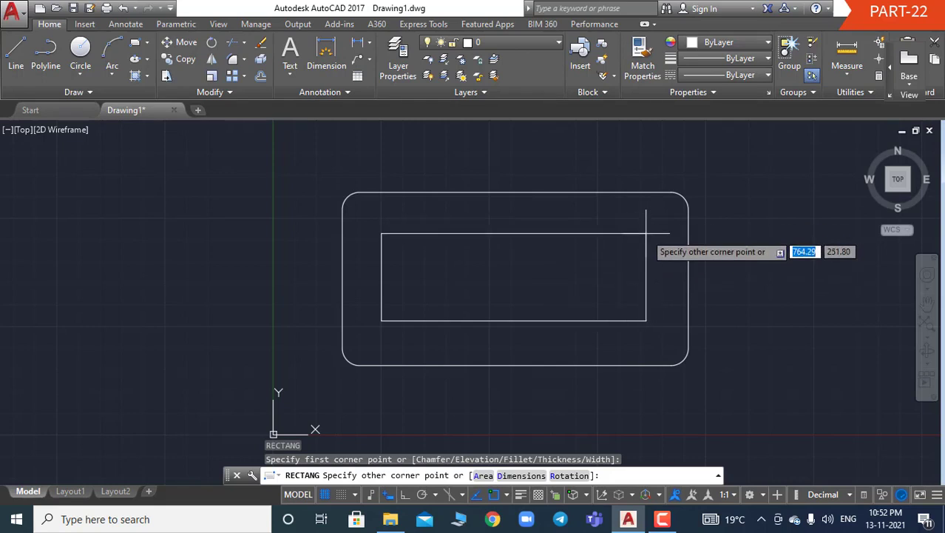
pyautogui.click(644, 233)
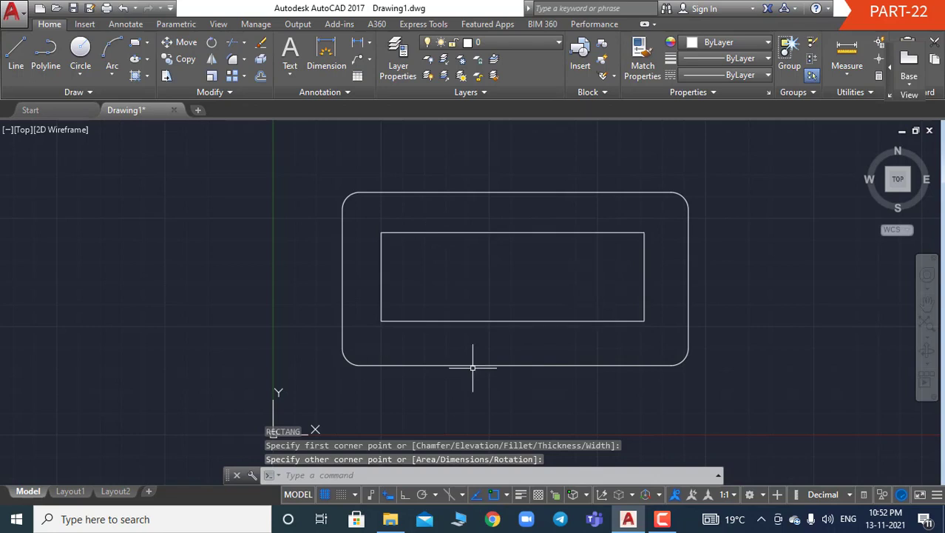
pyautogui.press('Escape')
pyautogui.press('Escape')
pyautogui.press('Escape')
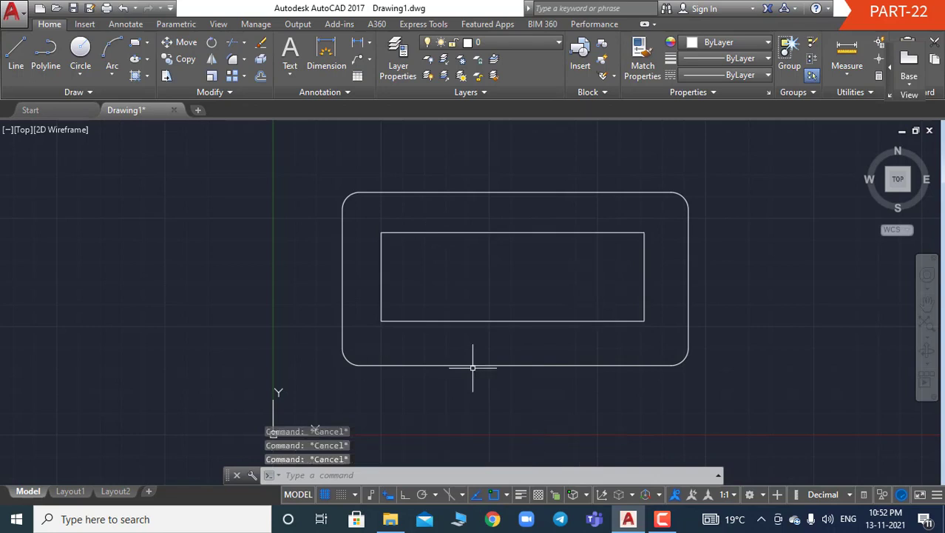
# Chamfer the inner rectangle's top-left corner with both distances set to 100
pyautogui.write('CHA')
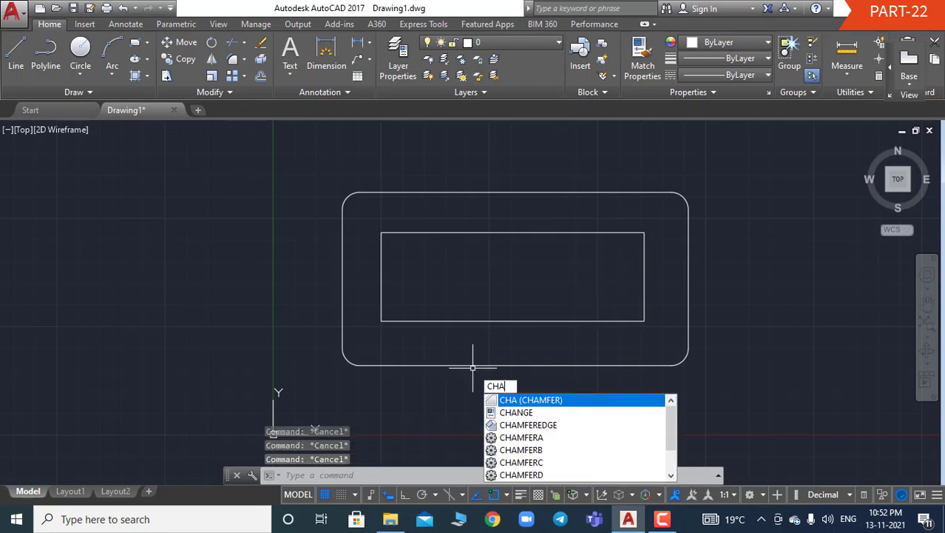
pyautogui.press('Return')
pyautogui.click(398, 234)
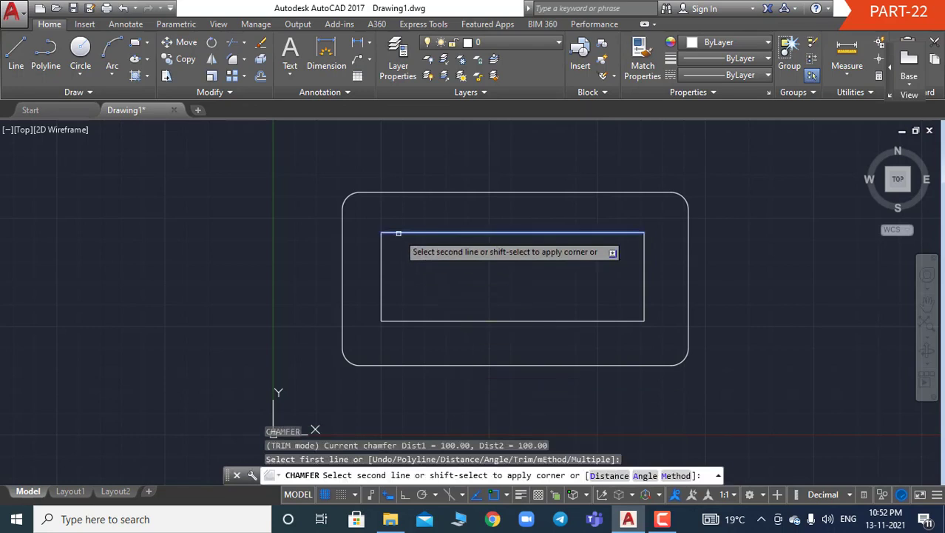
pyautogui.write('D')
pyautogui.press('Return')
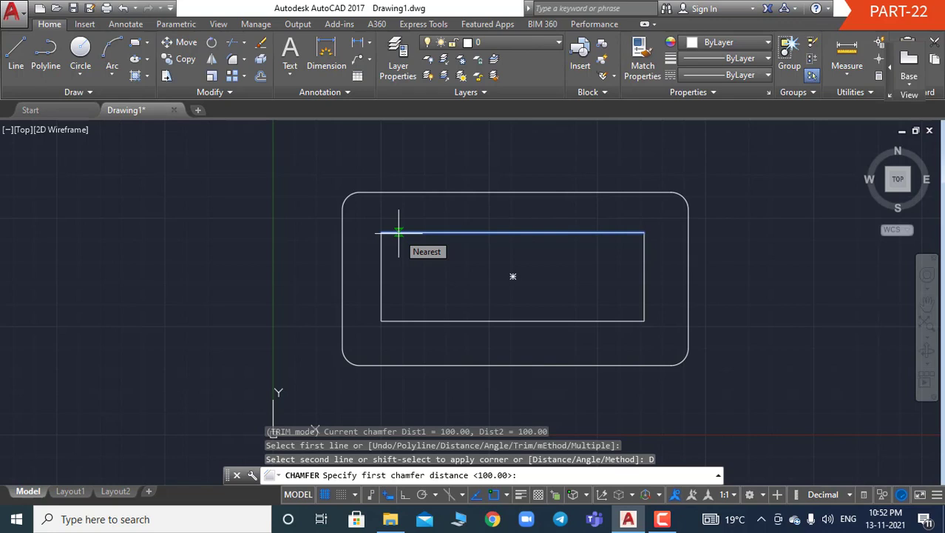
pyautogui.write('100')
pyautogui.press('Return')
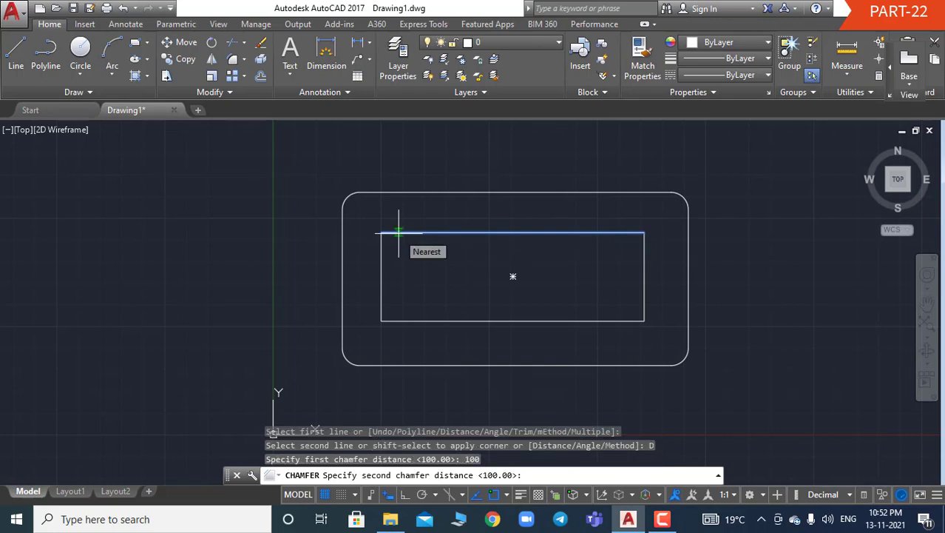
pyautogui.write('1')
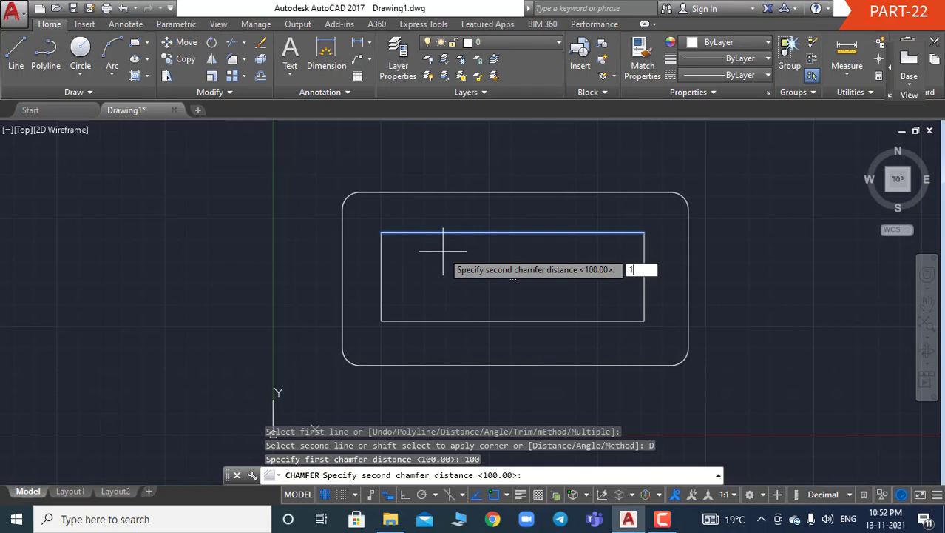
pyautogui.write('00')
pyautogui.press('Return')
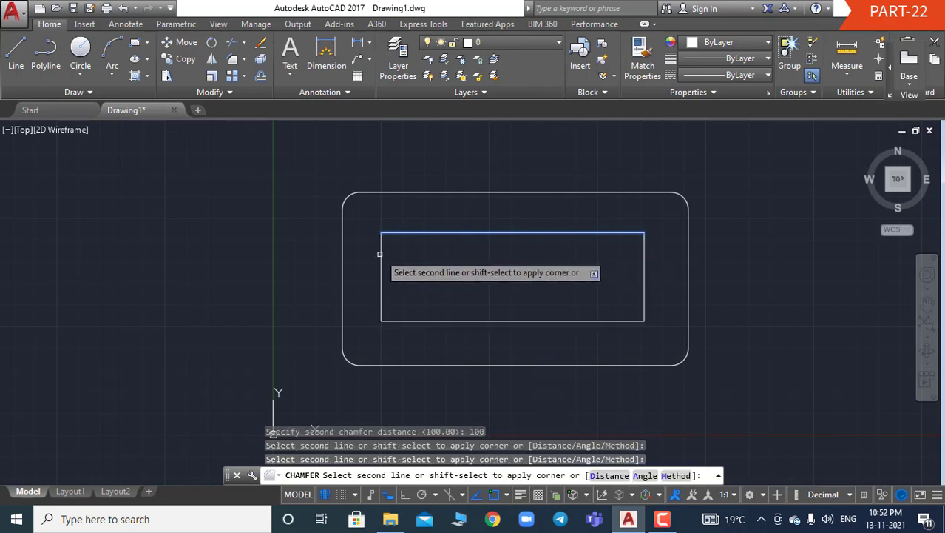
pyautogui.click(381, 254)
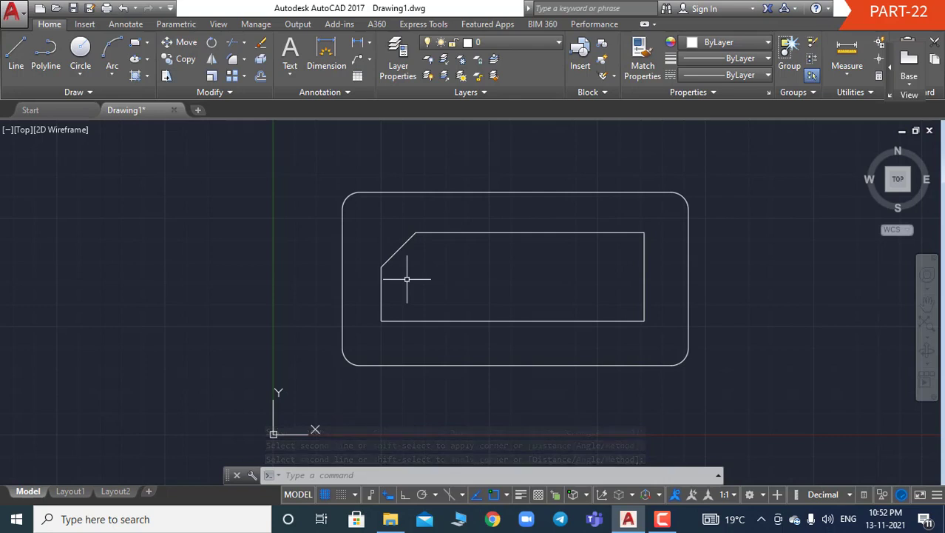
# Chamfer the inner rectangle's bottom-left corner at 100 by 100
pyautogui.press('Escape')
pyautogui.press('Escape')
pyautogui.press('Escape')
pyautogui.write('CH')
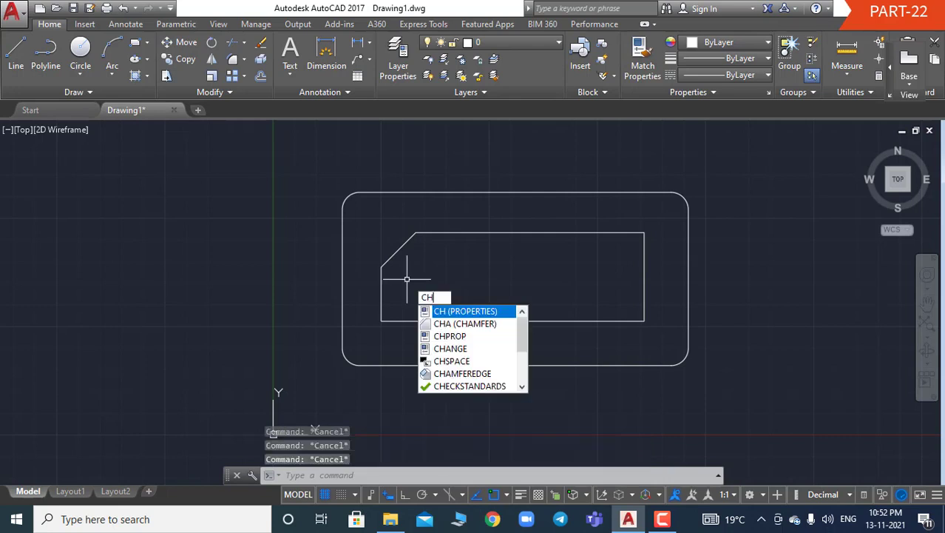
pyautogui.write('A')
pyautogui.press('Return')
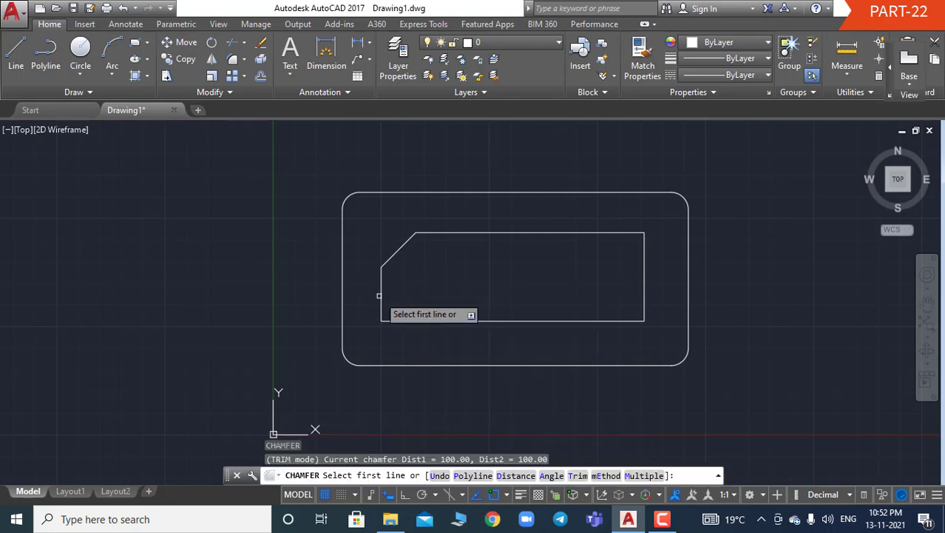
pyautogui.click(378, 296)
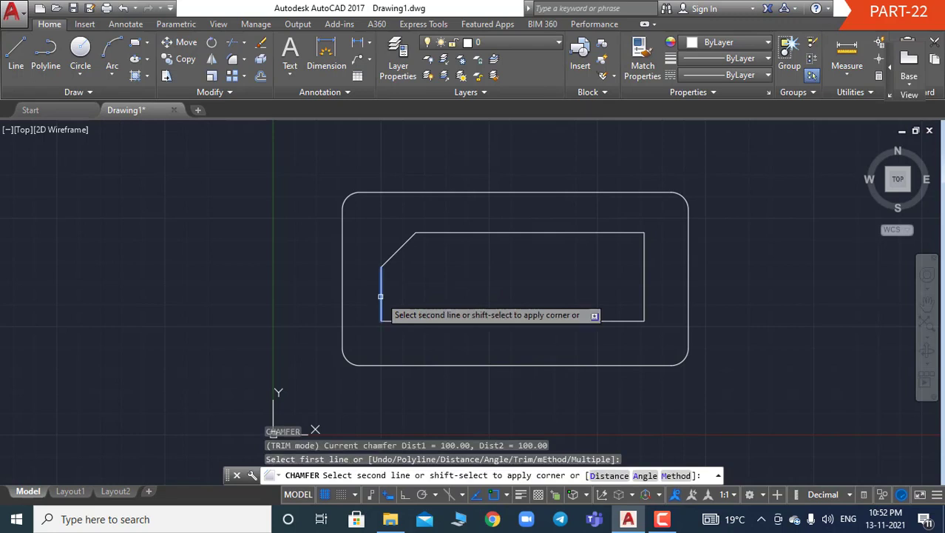
pyautogui.write('d')
pyautogui.press('Return')
pyautogui.write('10')
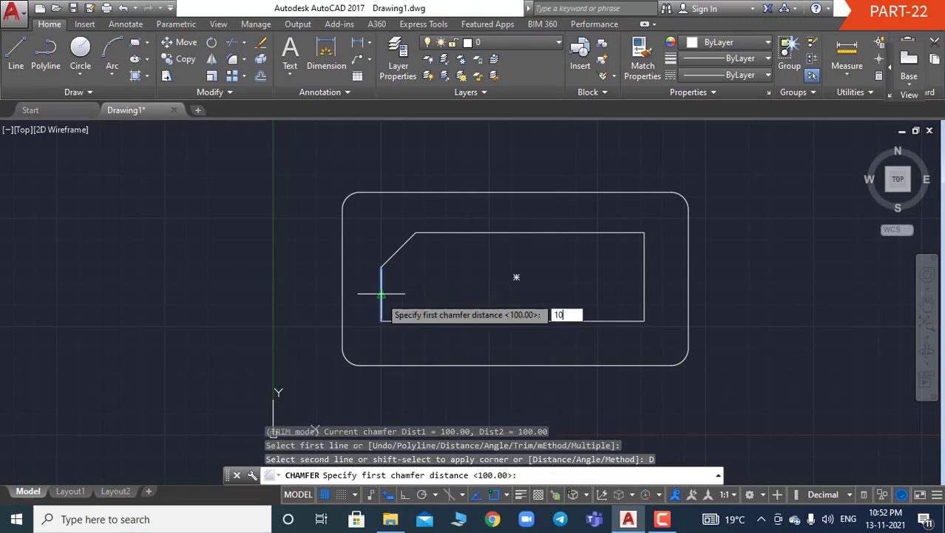
pyautogui.write('00')
pyautogui.press('Return')
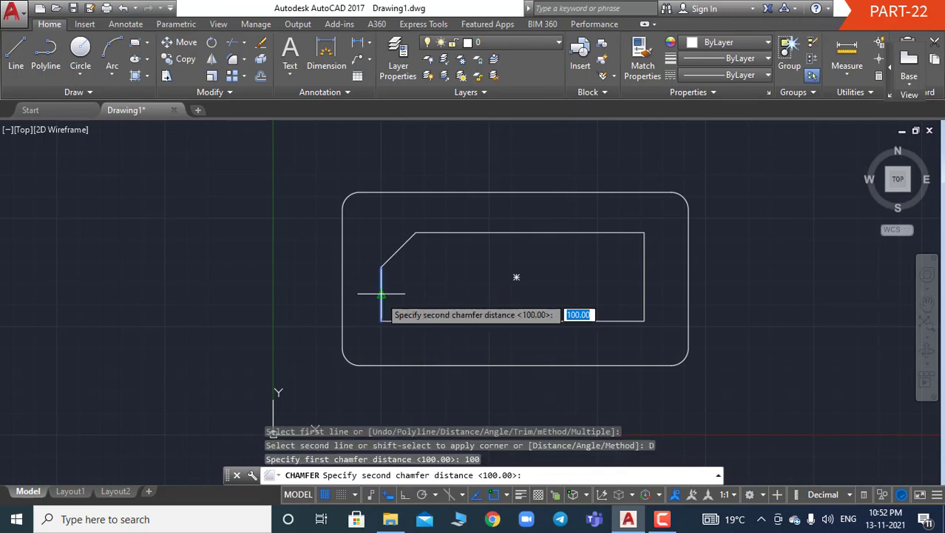
pyautogui.write('100')
pyautogui.press('Return')
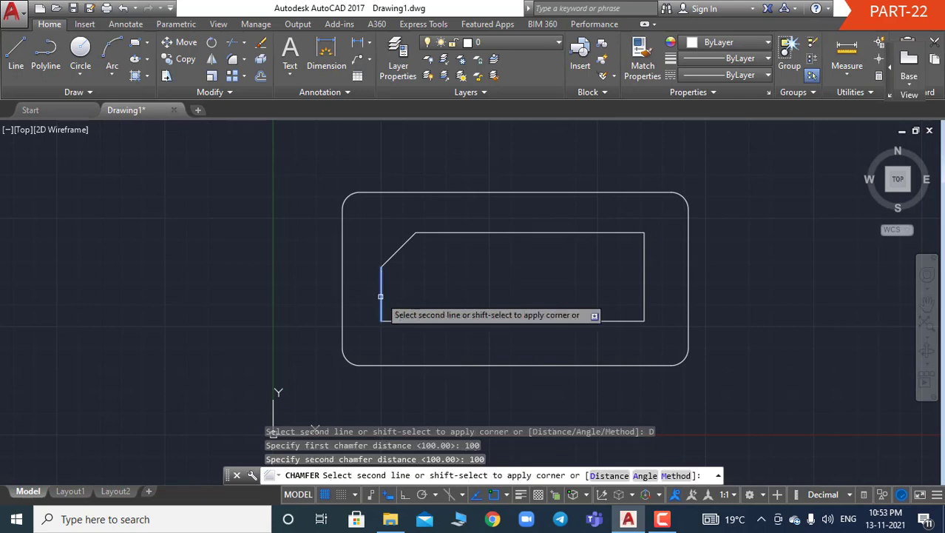
pyautogui.click(406, 318)
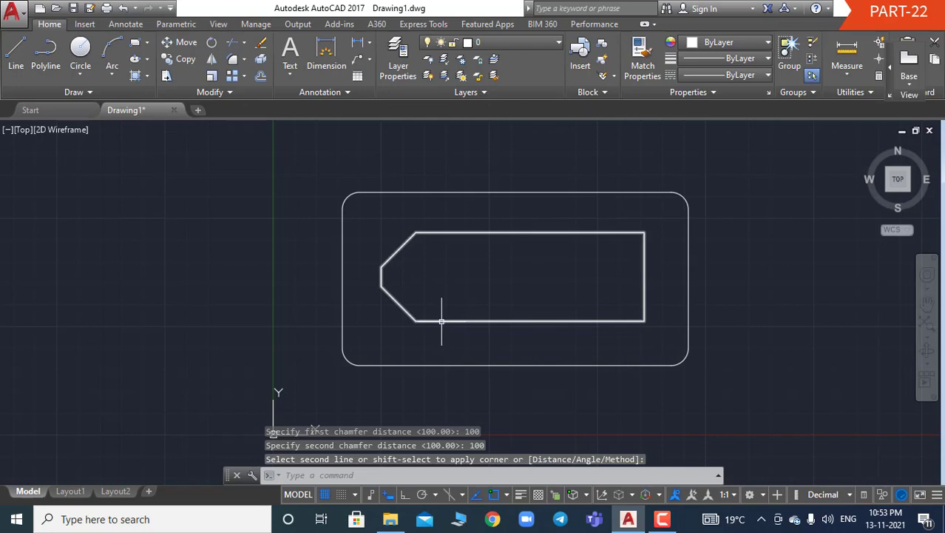
pyautogui.write('cha')
pyautogui.press('Return')
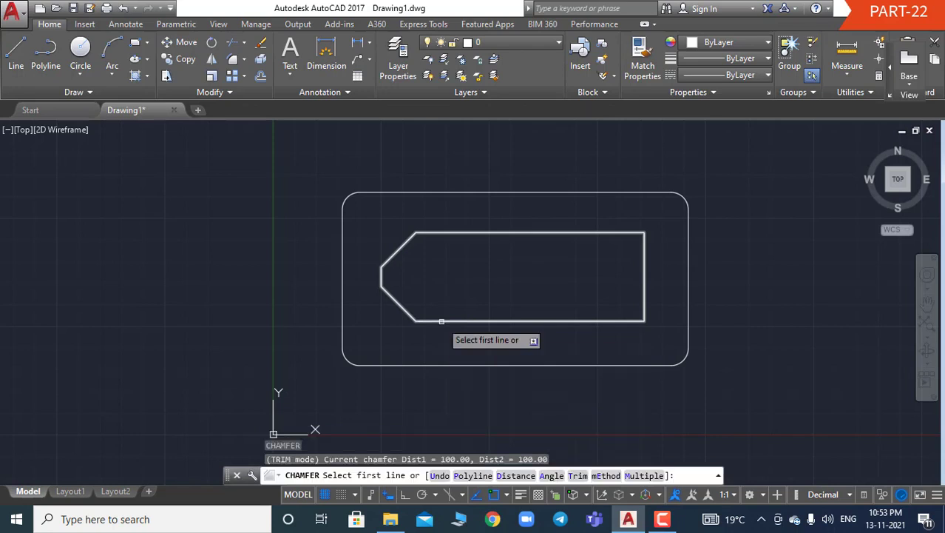
# Chamfer the bottom-right corner, bottom edge then right edge, at 100 by 100
pyautogui.click(607, 319)
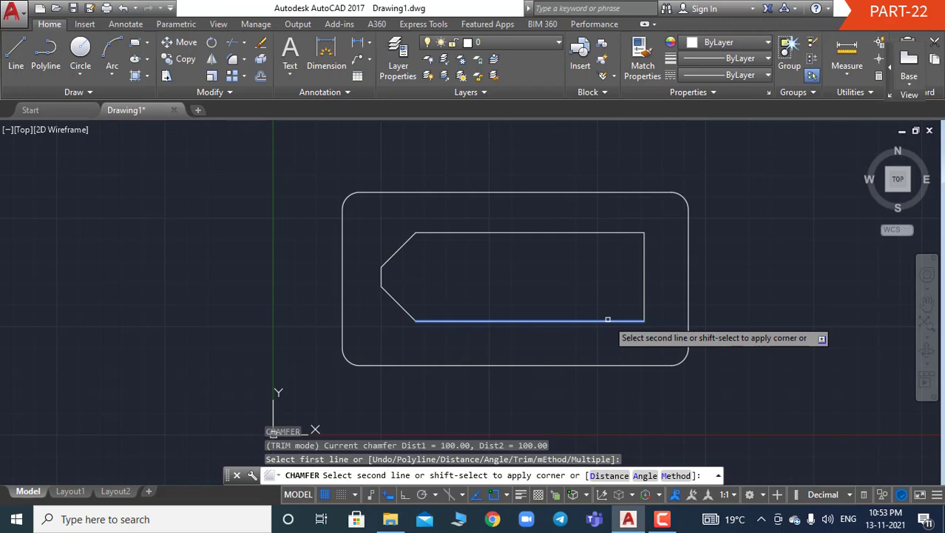
pyautogui.write('D')
pyautogui.press('Return')
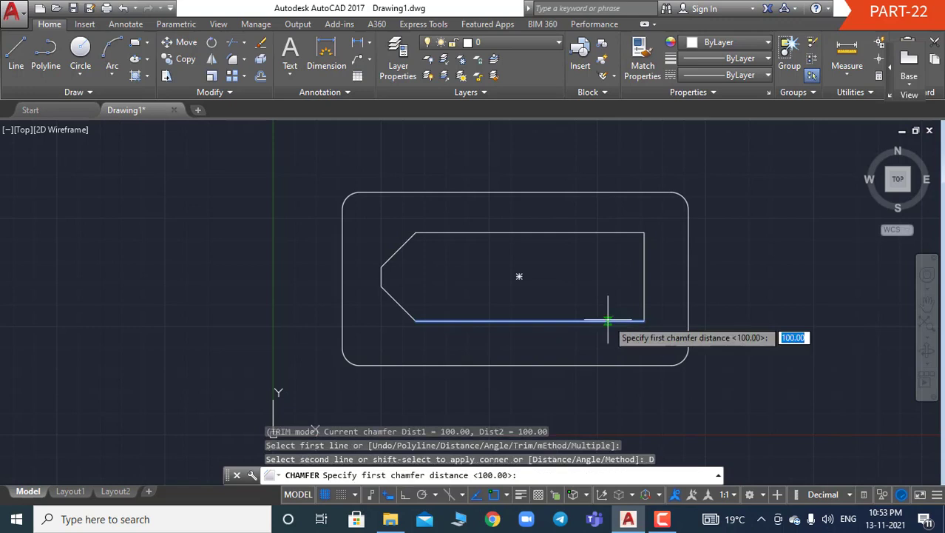
pyautogui.write('100')
pyautogui.press('Return')
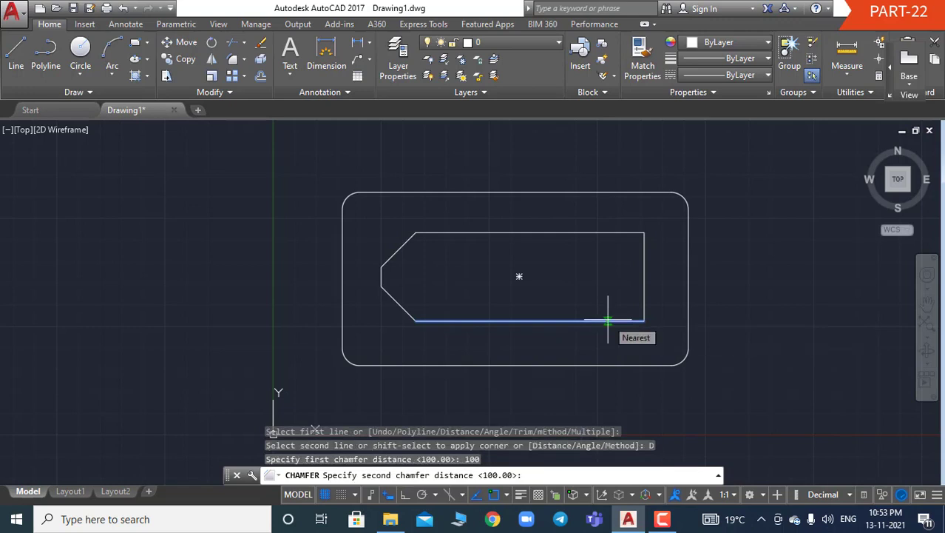
pyautogui.write('100')
pyautogui.press('Return')
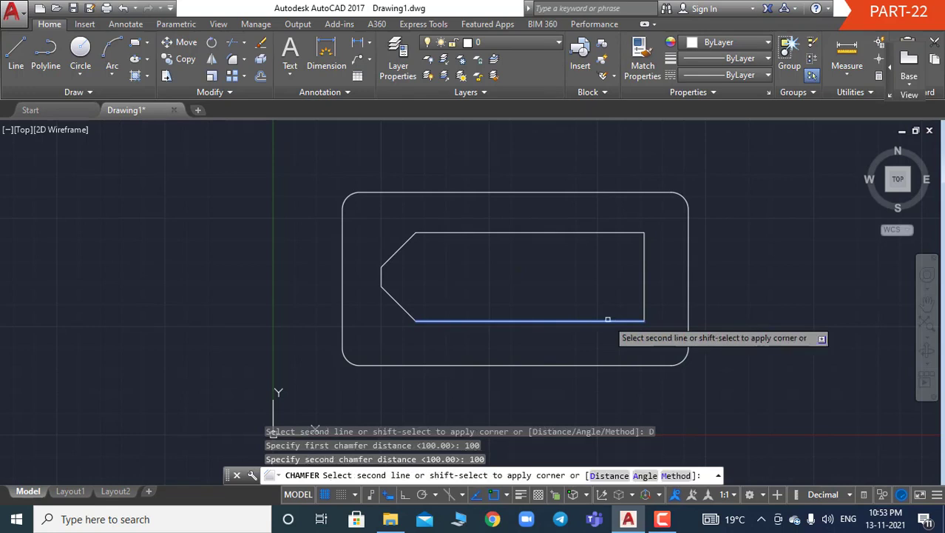
pyautogui.click(645, 291)
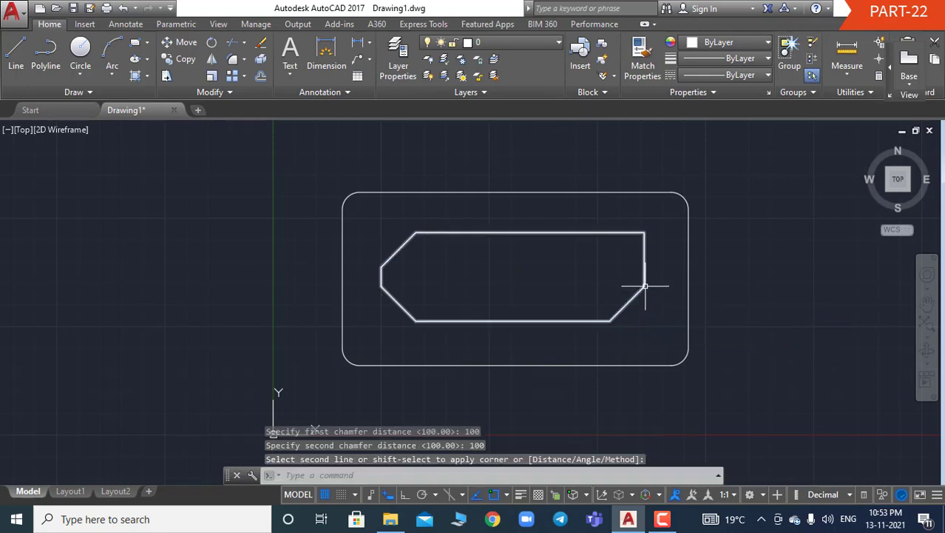
# Restart the chamfer on the right edge with both distances set to 100
pyautogui.press('Escape')
pyautogui.press('Escape')
pyautogui.press('Escape')
pyautogui.write('chs')
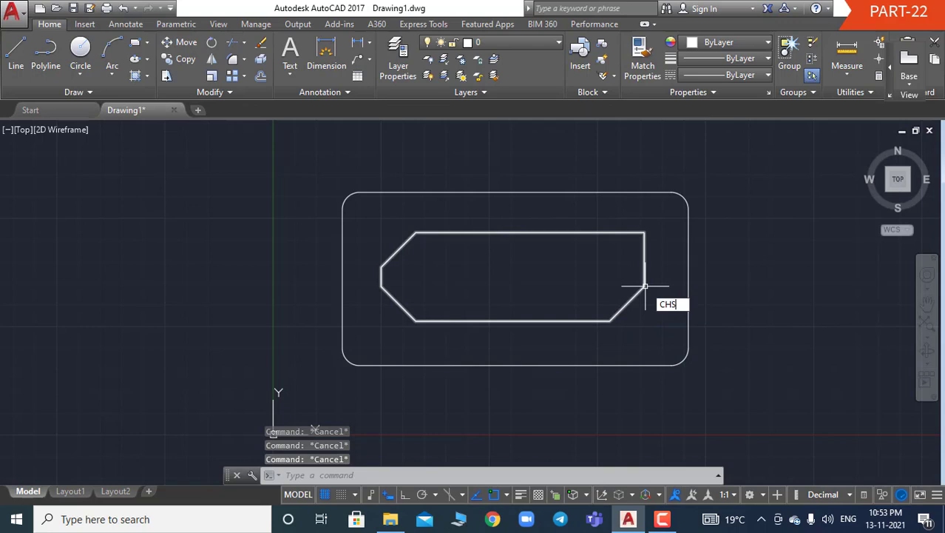
pyautogui.write('a')
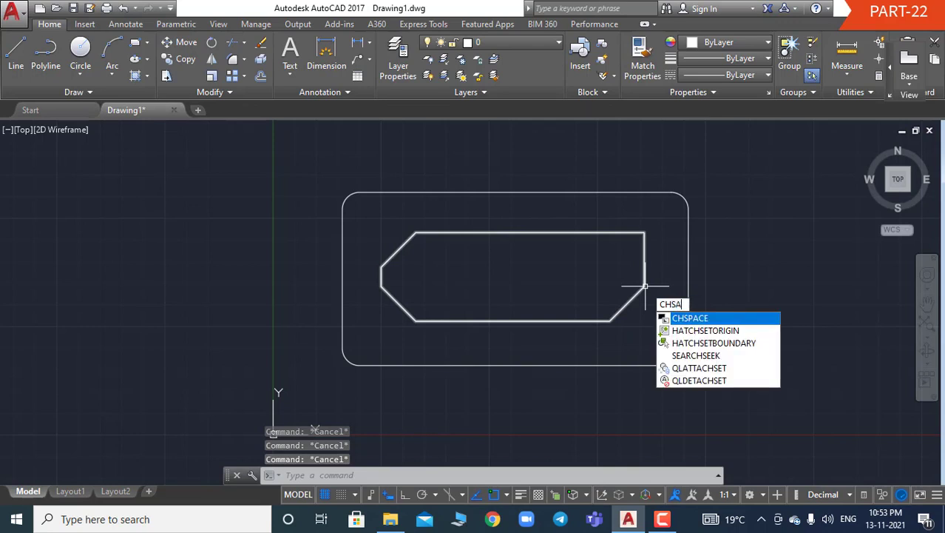
pyautogui.press('Escape')
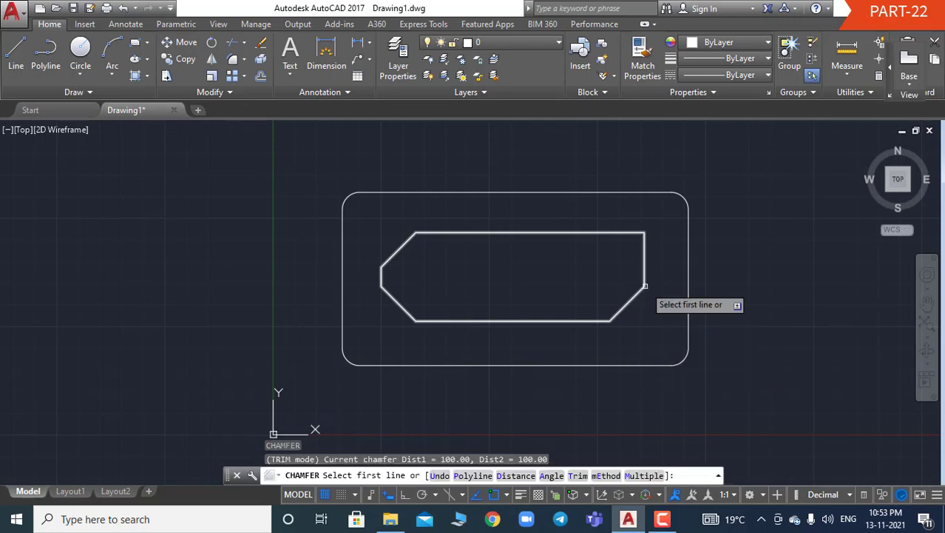
pyautogui.click(644, 256)
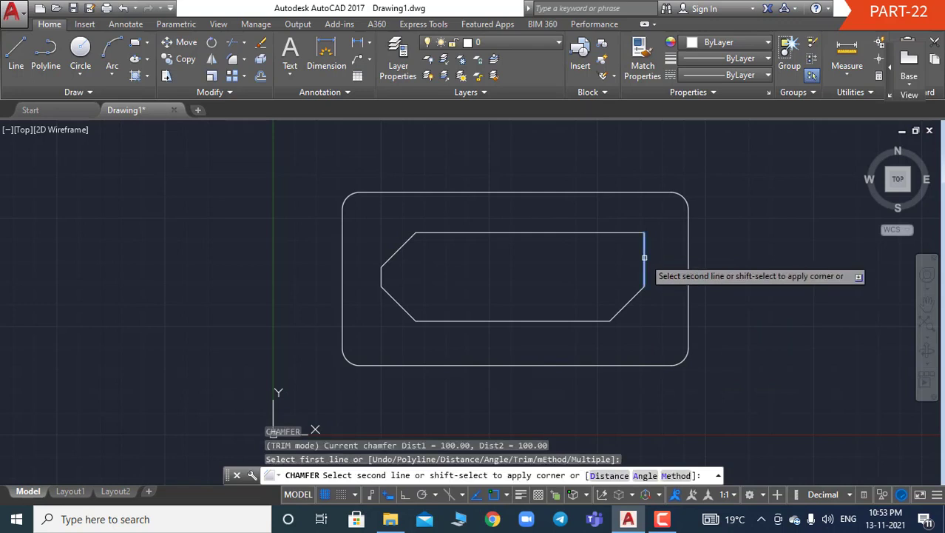
pyautogui.write('d')
pyautogui.press('Return')
pyautogui.write('100')
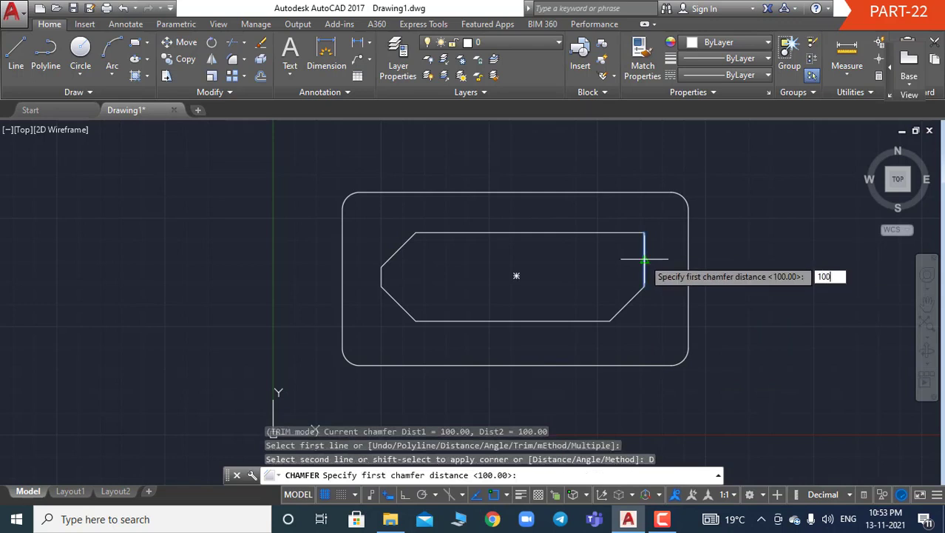
pyautogui.press('Return')
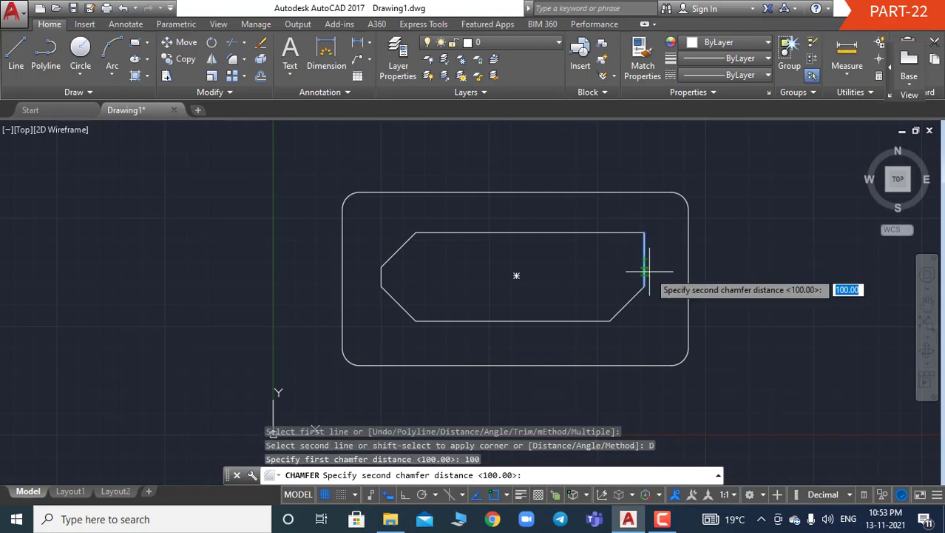
pyautogui.write('100')
pyautogui.press('Return')
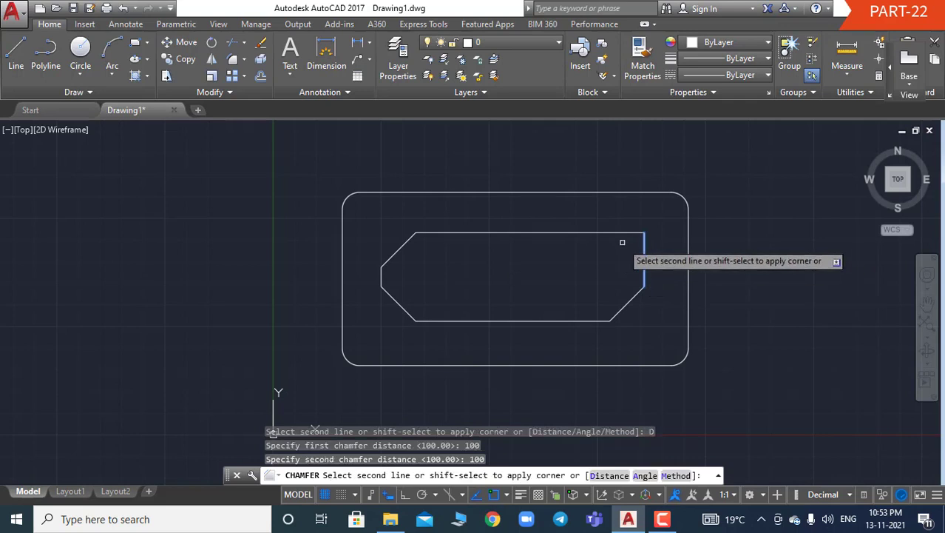
# Select the top edge to put the 100 by 100 chamfer on the top-right corner
pyautogui.click(619, 235)
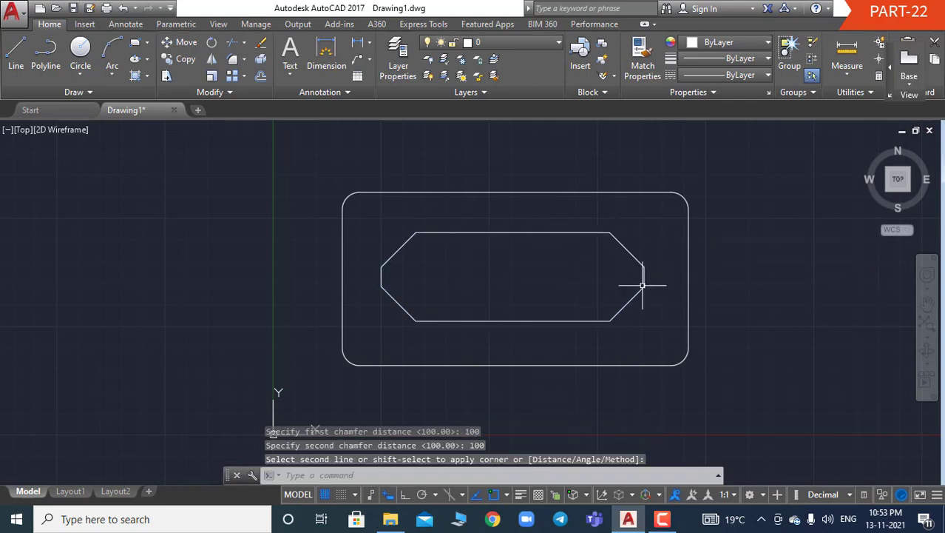